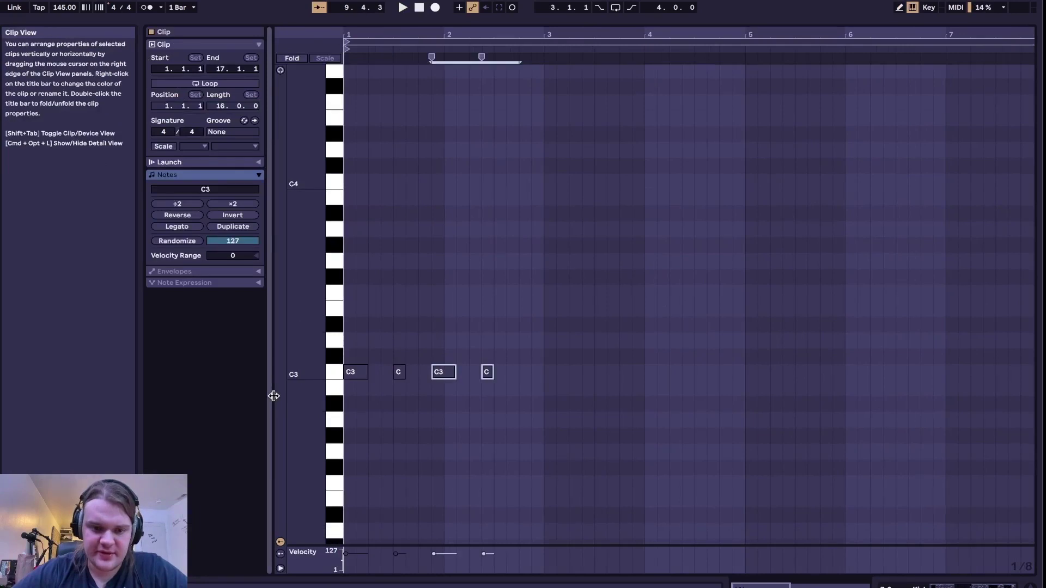
Step: Repeat the C3 kick notes through the 16-bar clip on the Saucer Kick track
click(537, 358)
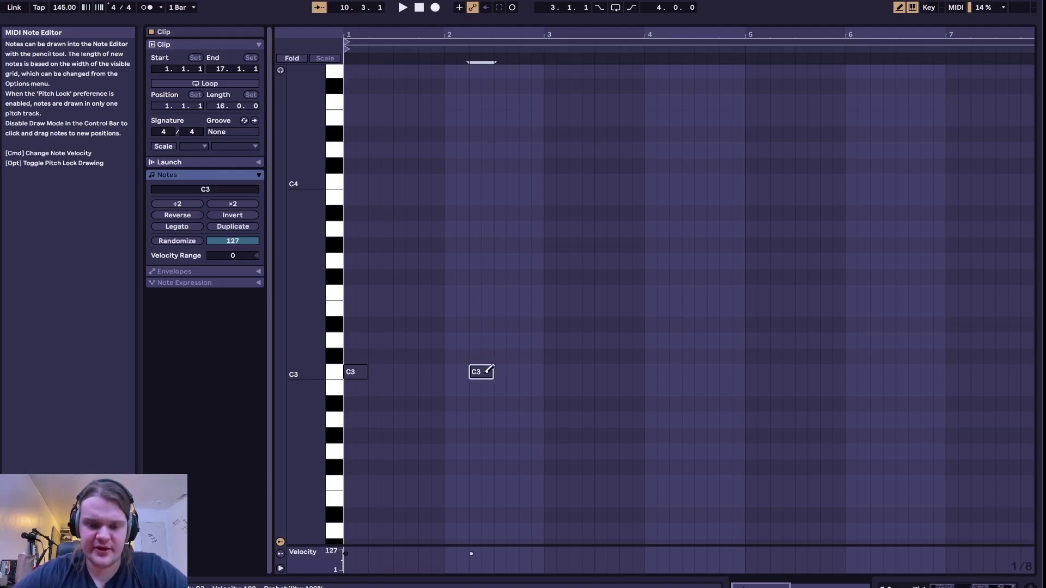
key(super+a)
key(super+d)
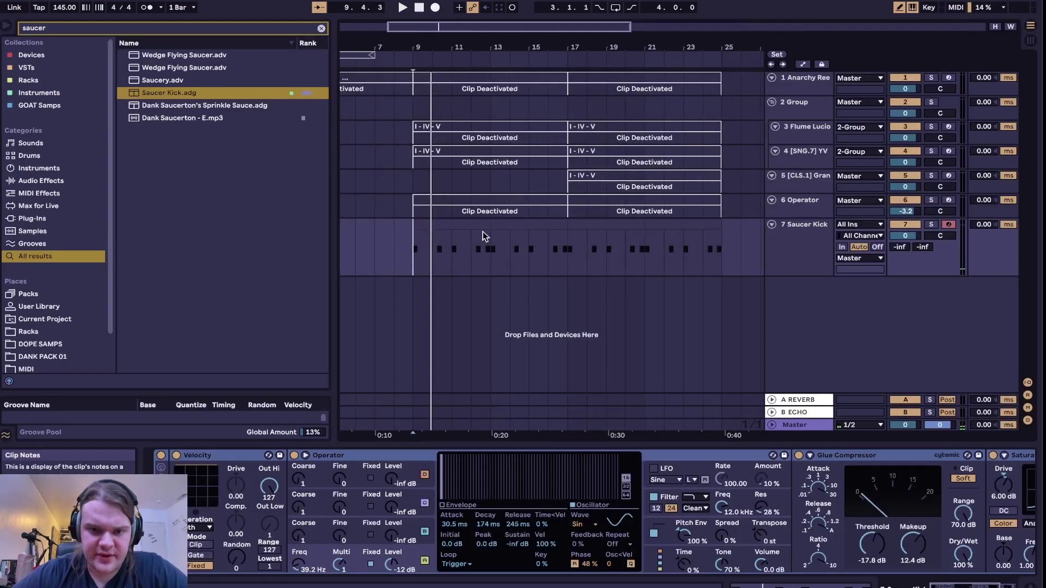
click(479, 226)
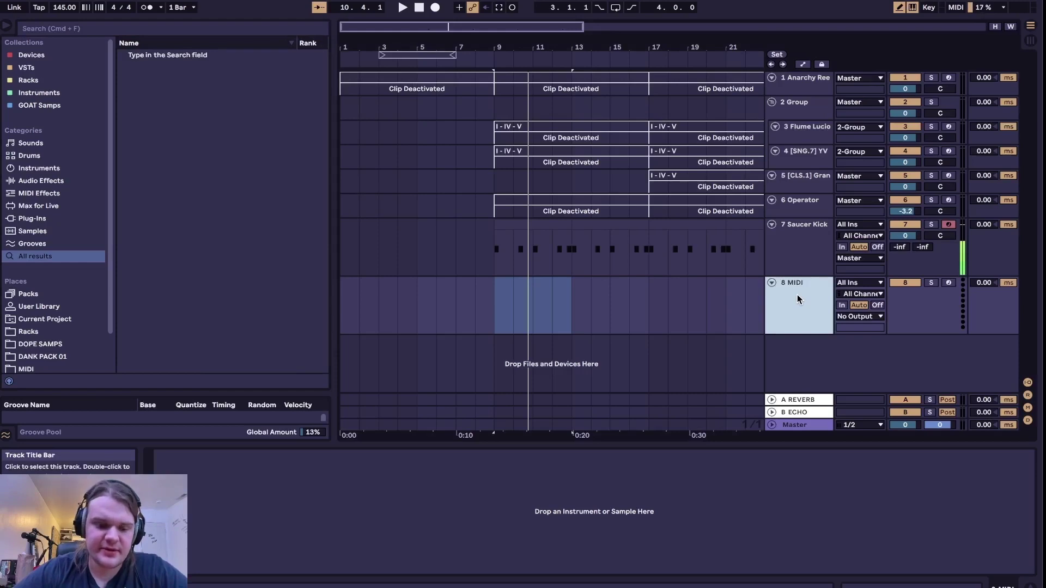
Step: Load the TT_Open_Hi Hat2.aif sample on the new MIDI track and draw a longer F3 note at 1.1 and a shorter one near 1.2
key(super+f)
text(hiat)
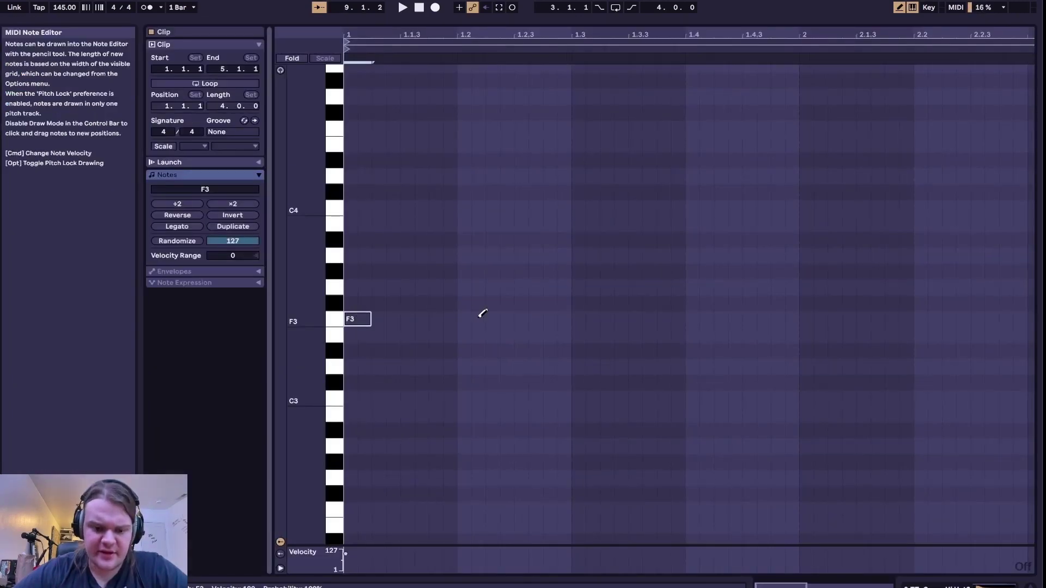
scroll(482, 313, up, 2)
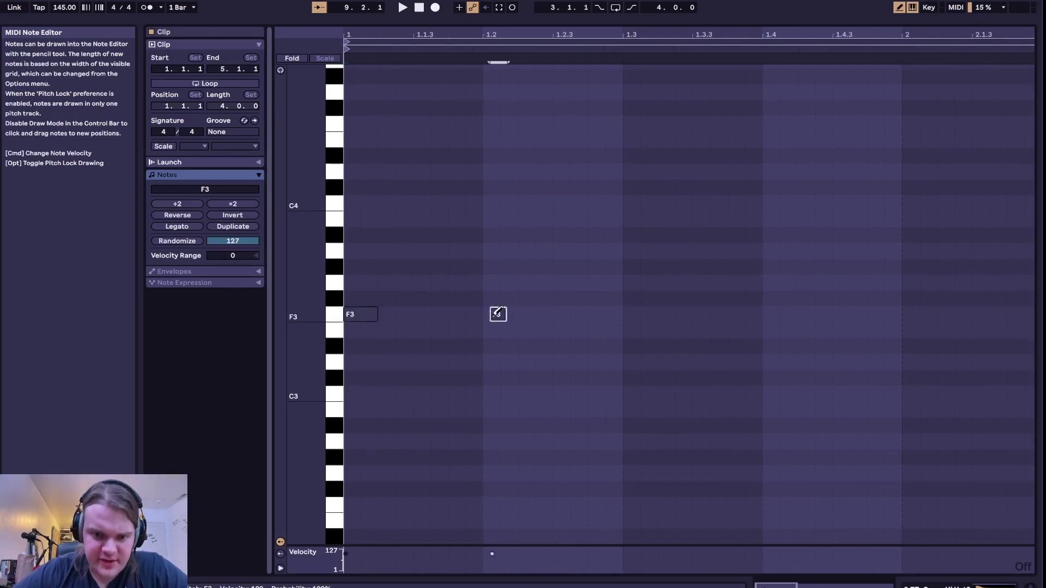
key(b)
drag(493, 317, 495, 317)
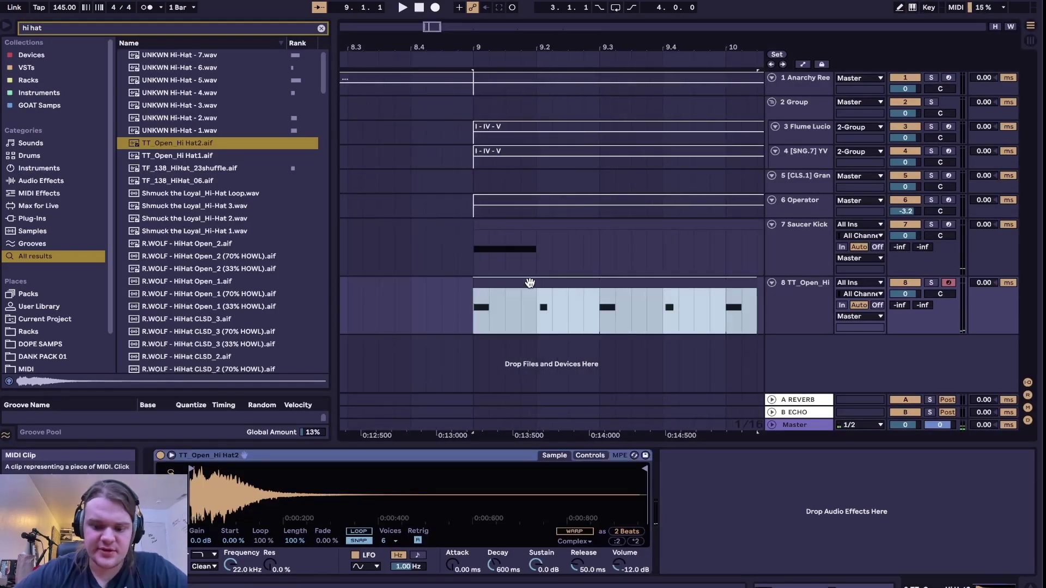
Step: Loop the hi-hat clip over a length of 0.2.0 and extend it to bar 25
key(ctrl+k)
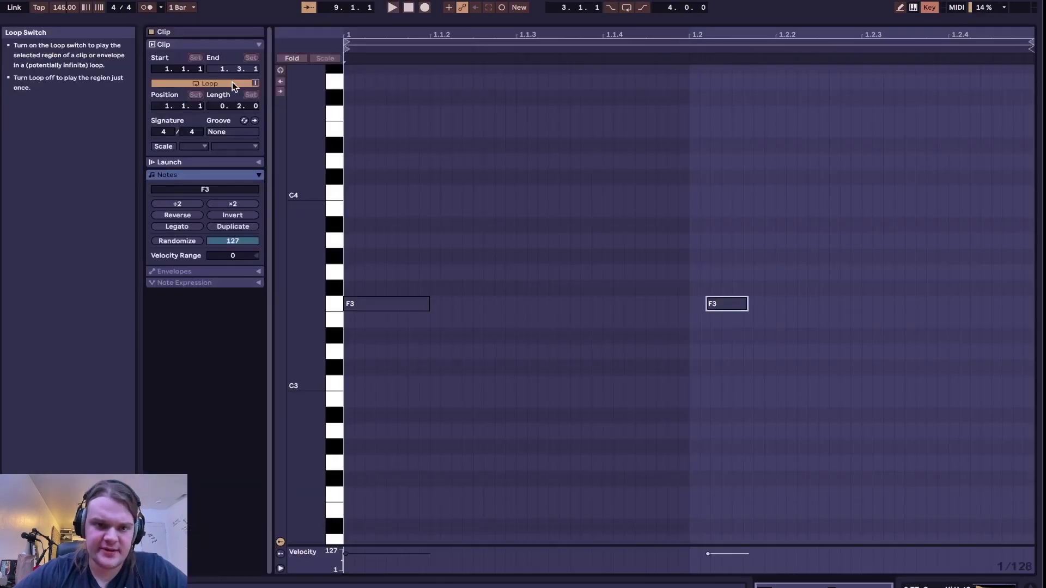
click(232, 83)
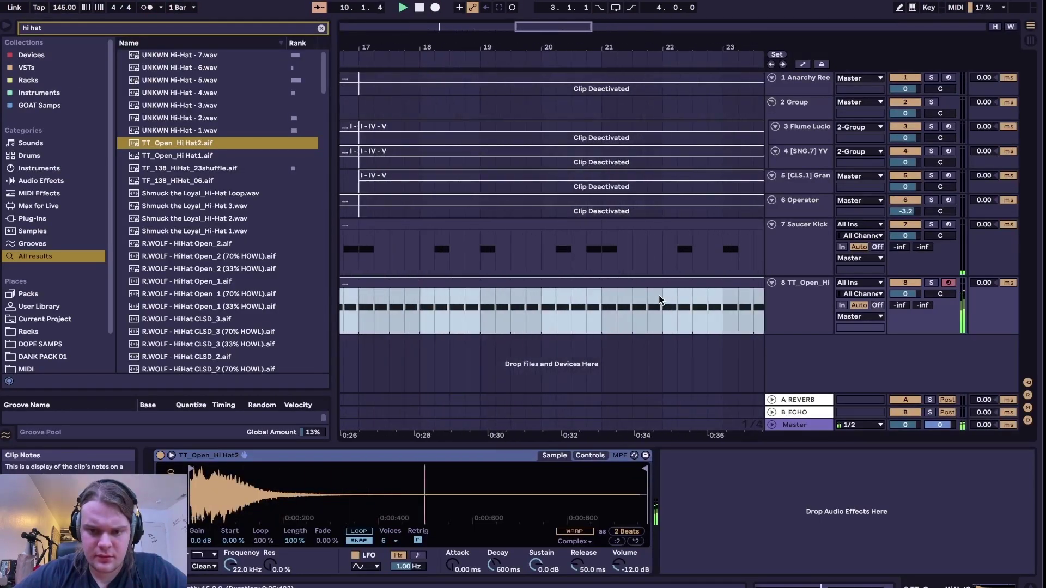
scroll(659, 295, down, 6)
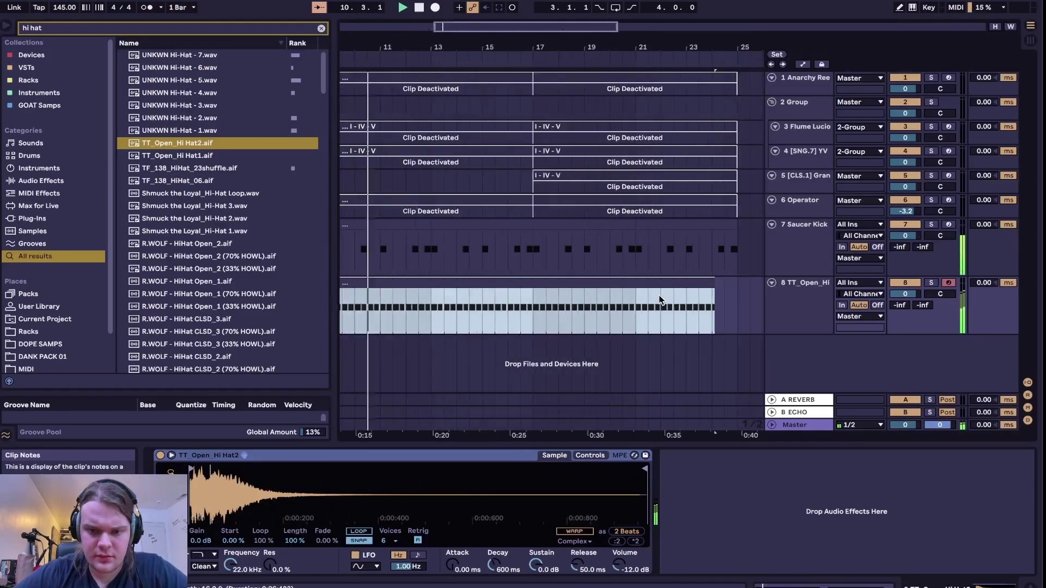
Step: Swap the hi-hat sample for UNKWN Hi-Hat - 4 and add a Vocoder after it
click(633, 455)
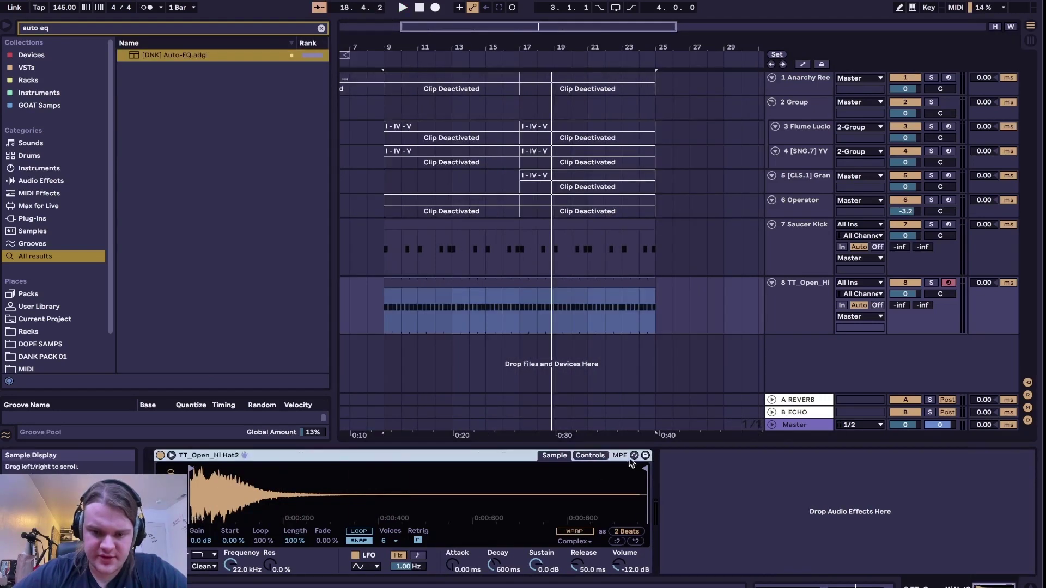
click(224, 104)
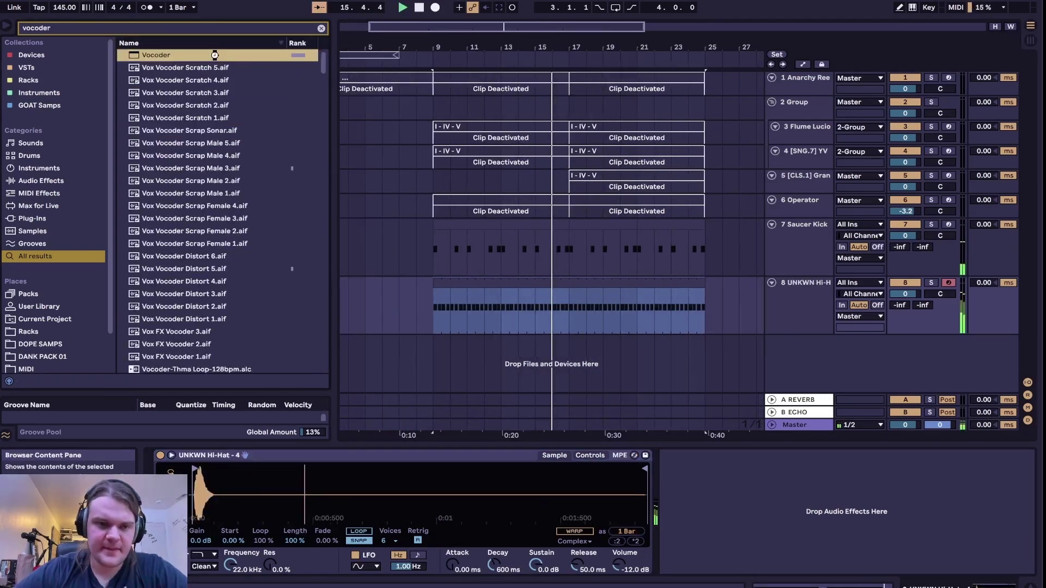
drag(156, 55, 748, 512)
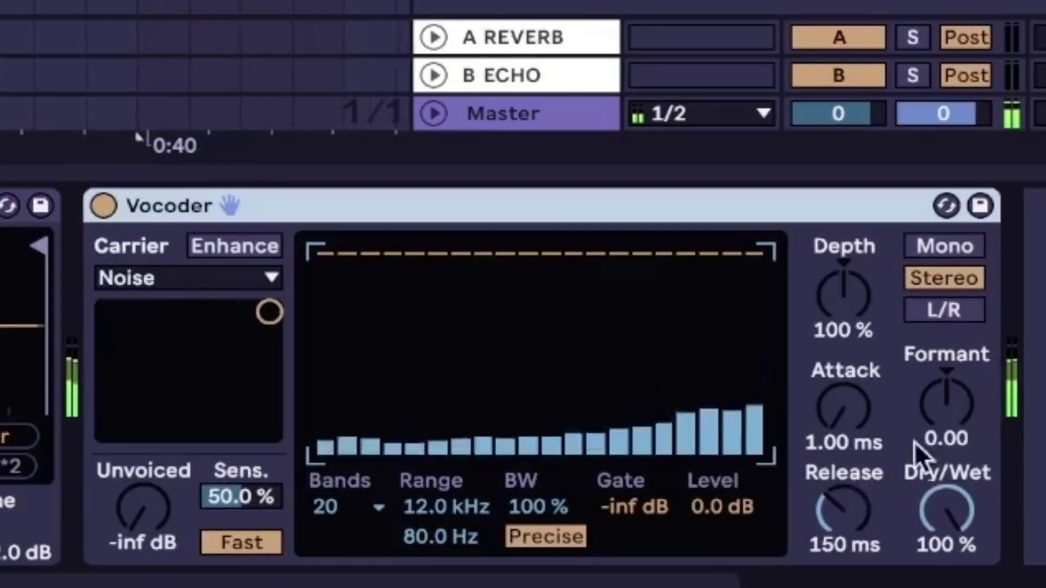
Step: Set the Vocoder's formant to 10.8 and its release to 329 ms
drag(932, 527, 932, 512)
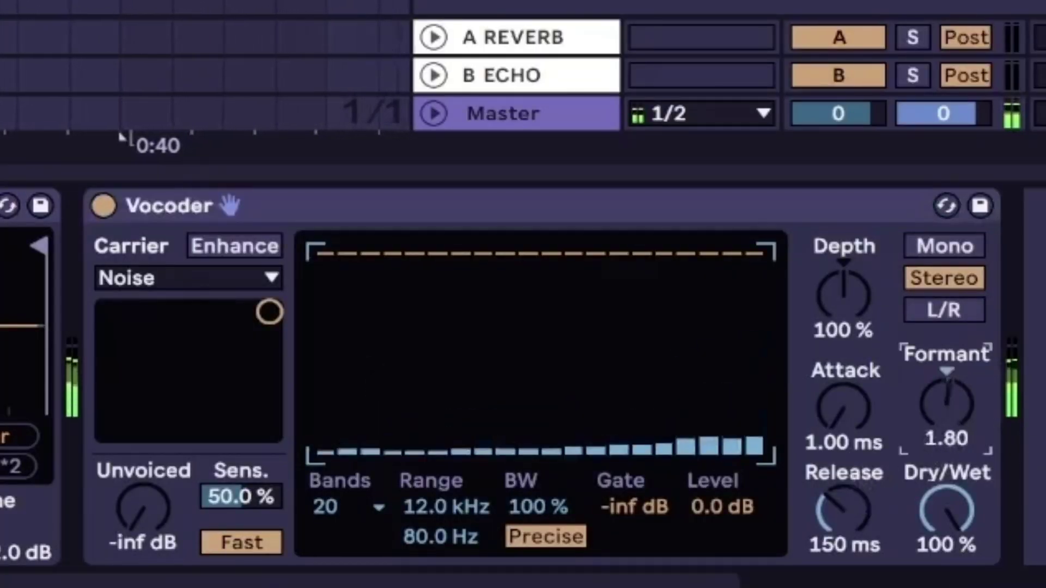
drag(946, 403, 946, 359)
mouse_move(835, 508)
mouse_down()
mouse_move(835, 487)
mouse_move(835, 510)
mouse_up()
Step: Set the Vocoder's range to 97.4 Hz–18.0 kHz, keep depth at 100 %, and turn on Enhance for the carrier
click(446, 506)
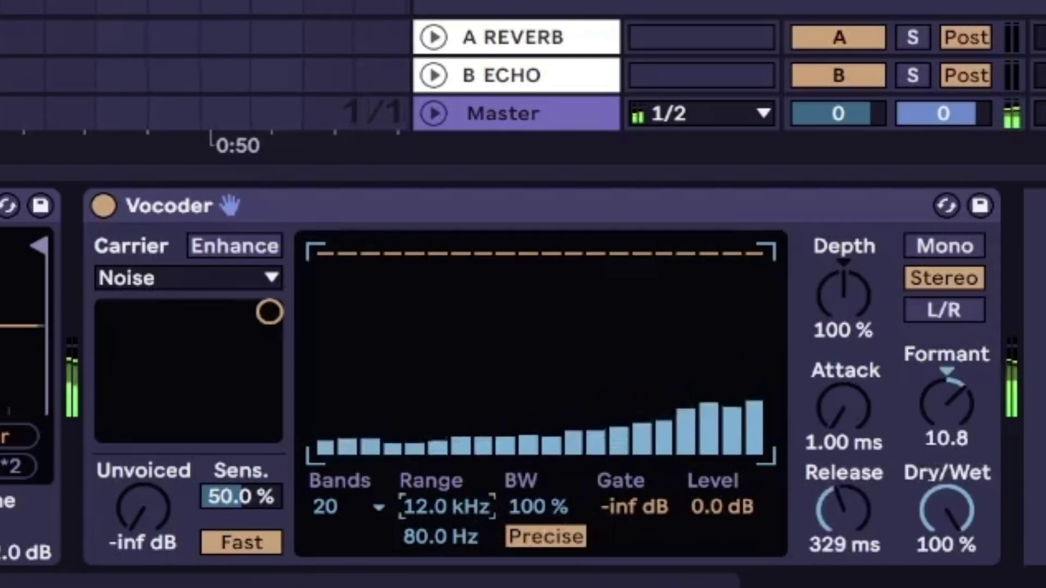
mouse_move(440, 537)
mouse_down()
mouse_move(440, 561)
mouse_move(440, 538)
mouse_up()
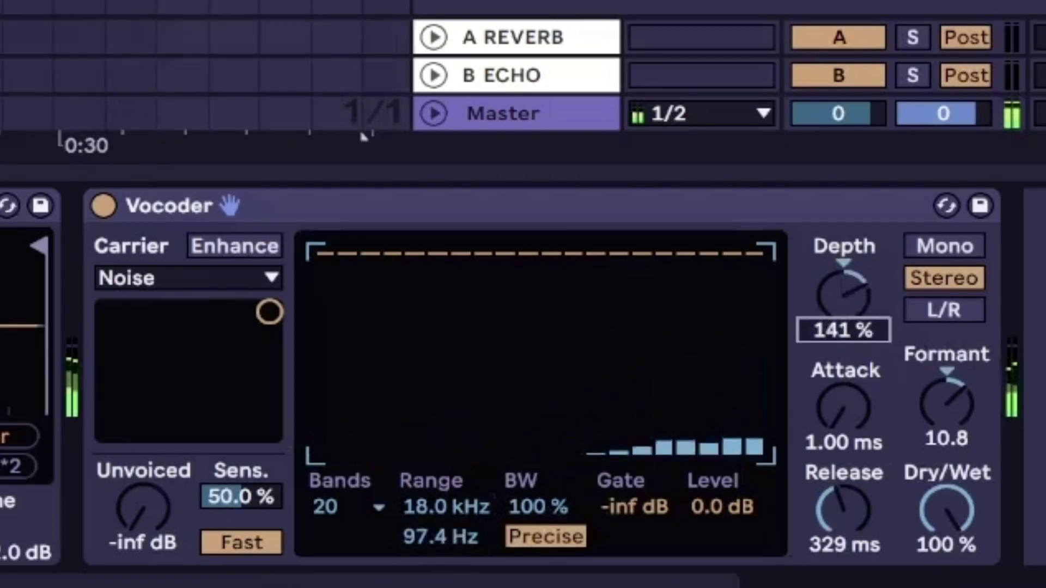
mouse_move(843, 330)
mouse_down()
mouse_move(843, 359)
mouse_move(843, 344)
mouse_up()
click(240, 255)
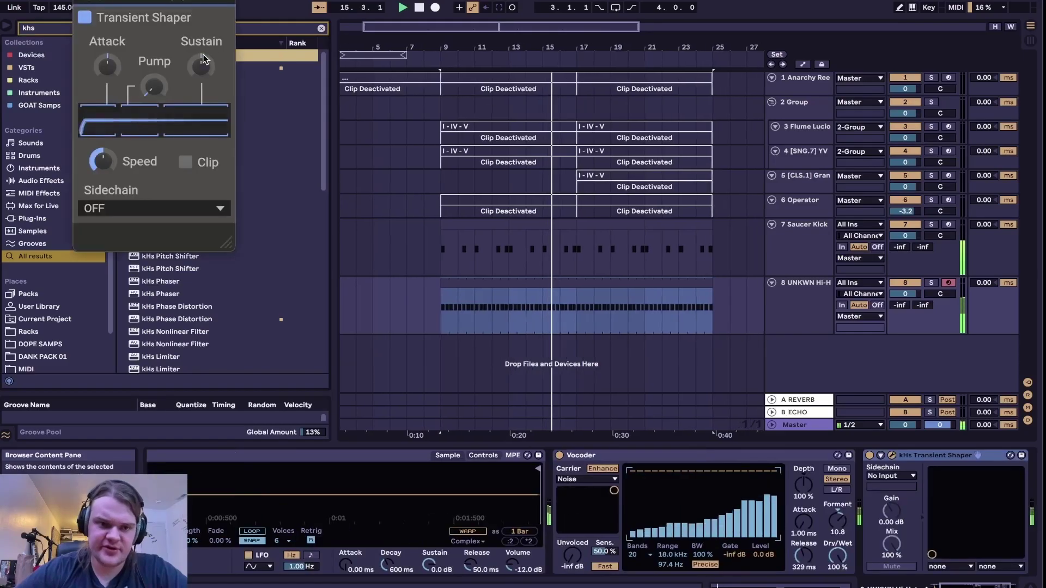
Step: Shape the hi-hat with kHs Transient Shaper using minimum attack, maximum sustain and a raised speed
drag(108, 66, 126, 82)
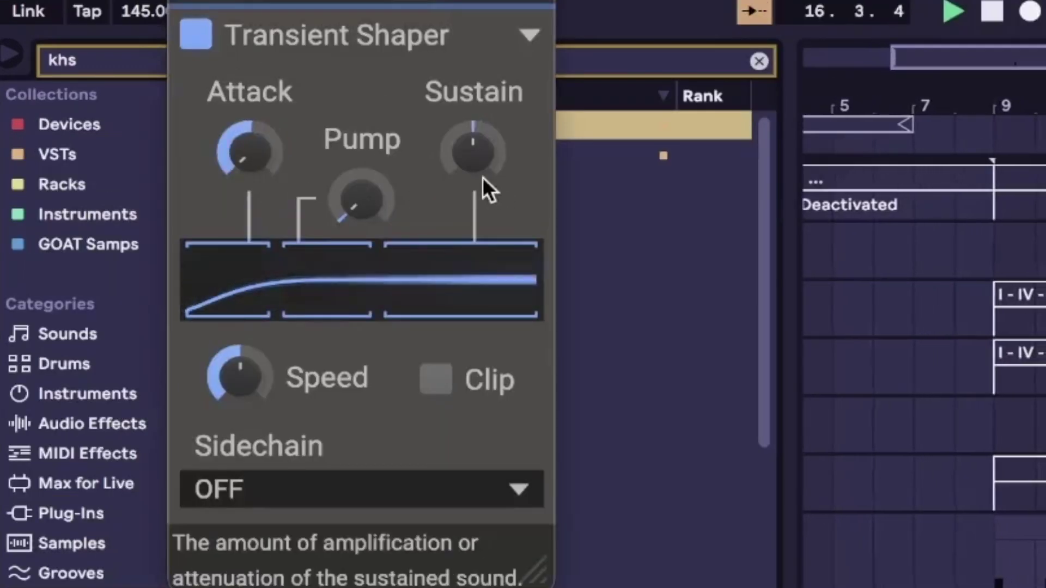
drag(483, 178, 459, 126)
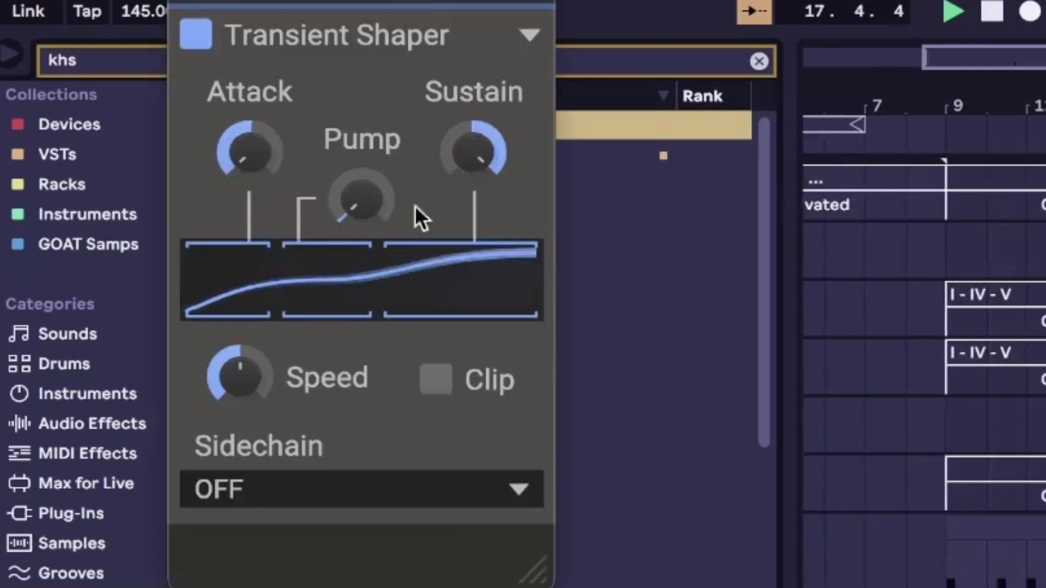
drag(224, 350, 224, 313)
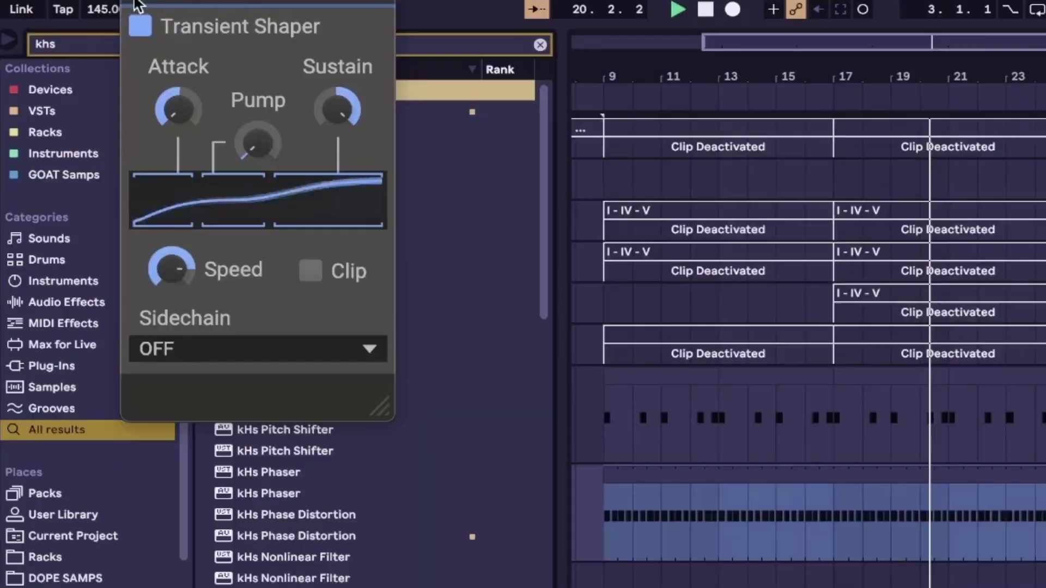
click(135, 2)
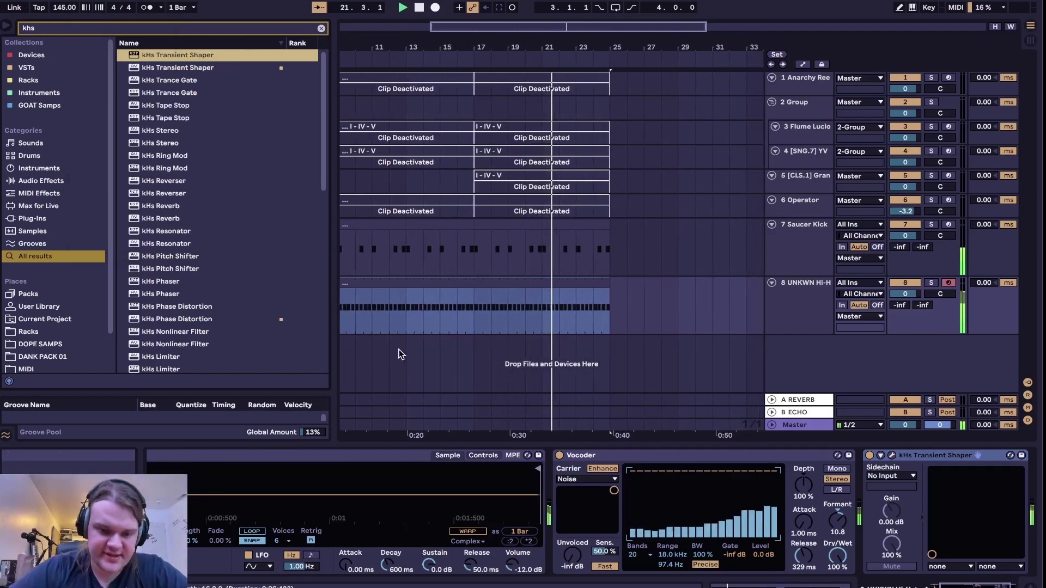
Step: Search the browser for "auto eq" and add the [DNK] Auto-EQ.adg rack to the hi-hat track
key(BackSpace)
key(BackSpace)
key(BackSpace)
text(au)
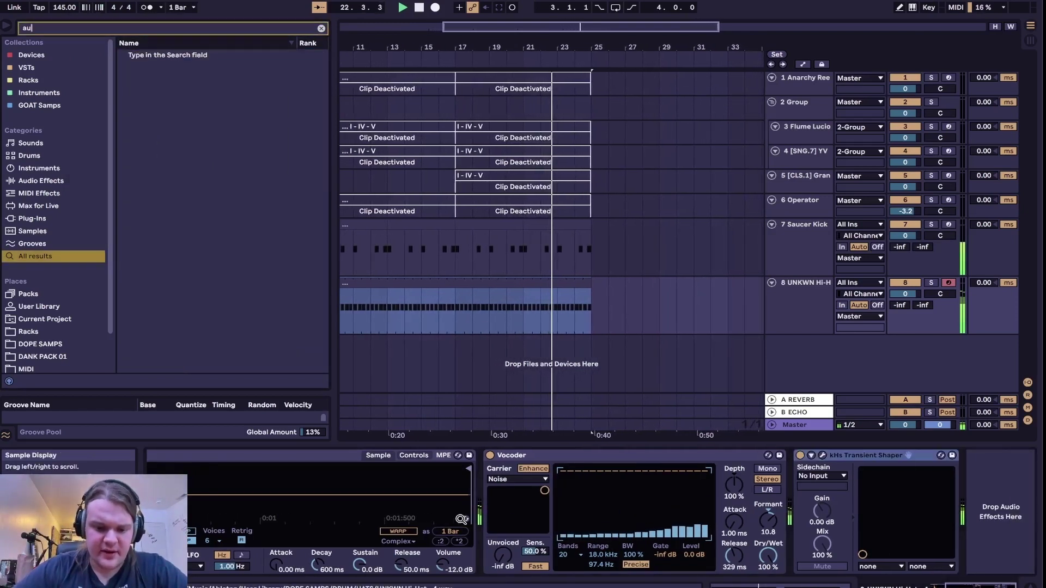
text(to eq)
click(182, 55)
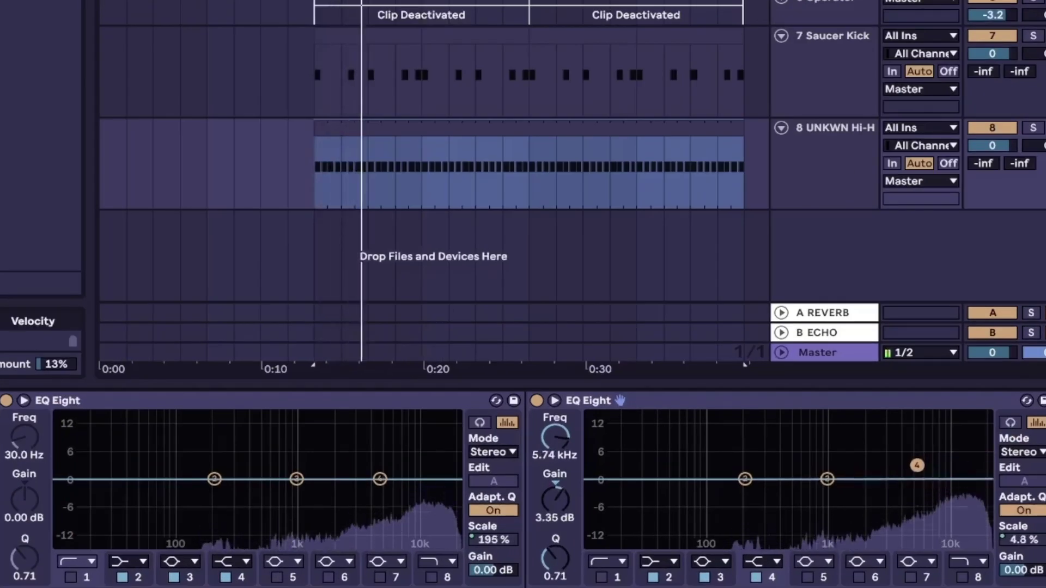
Step: In the first EQ Eight, lower band 3 to about -2 dB near 2.5 kHz and enable band 1's low cut at 625 Hz, Q 0.61
drag(297, 479, 346, 489)
click(71, 577)
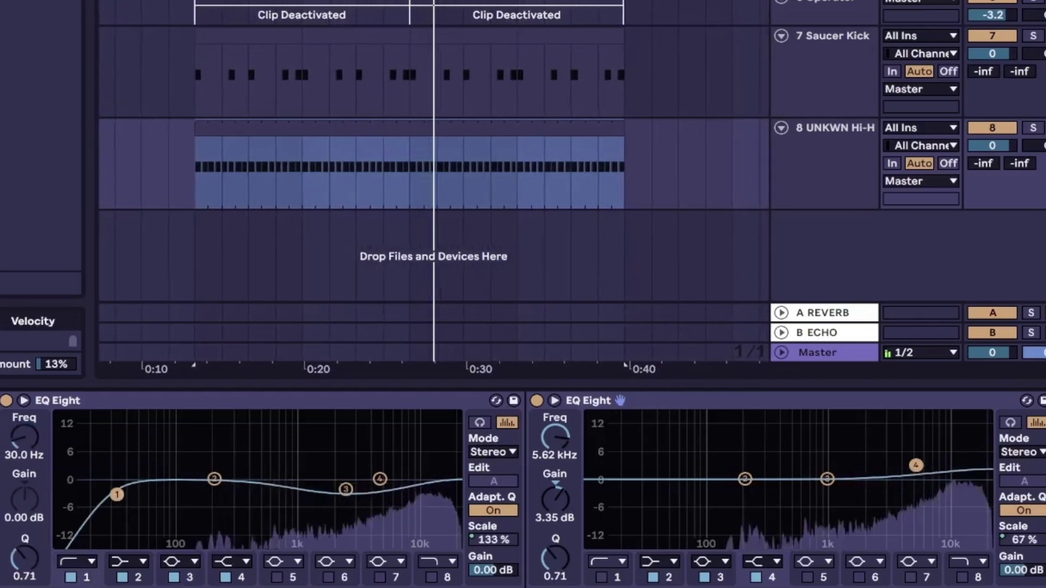
drag(117, 495, 272, 499)
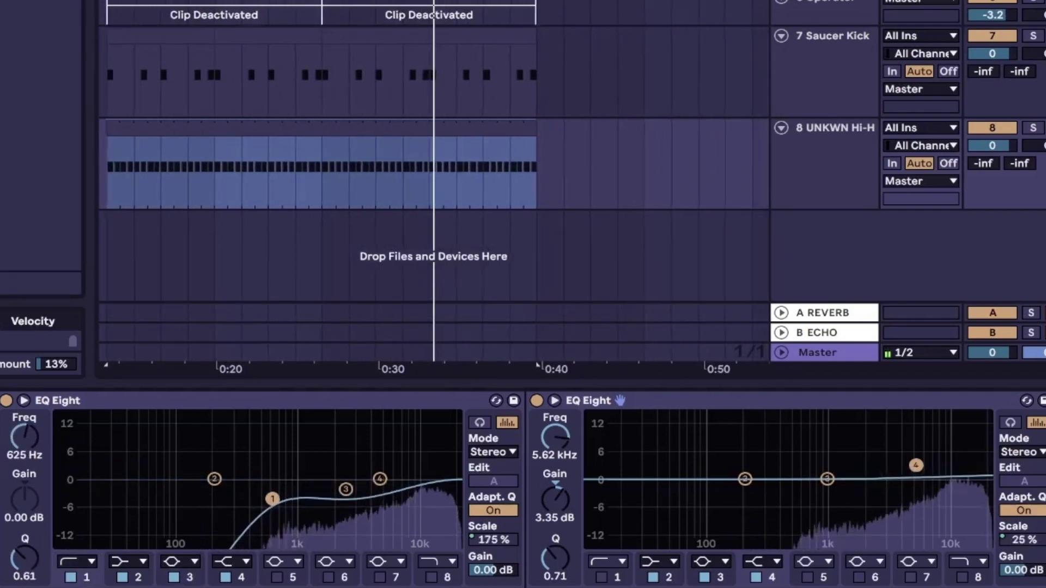
Step: Add Chorus-Ensemble with rate 3.52 Hz, amount 74 %, dry/wet 28 % and its high-pass filter on at 107 Hz
double_click(192, 67)
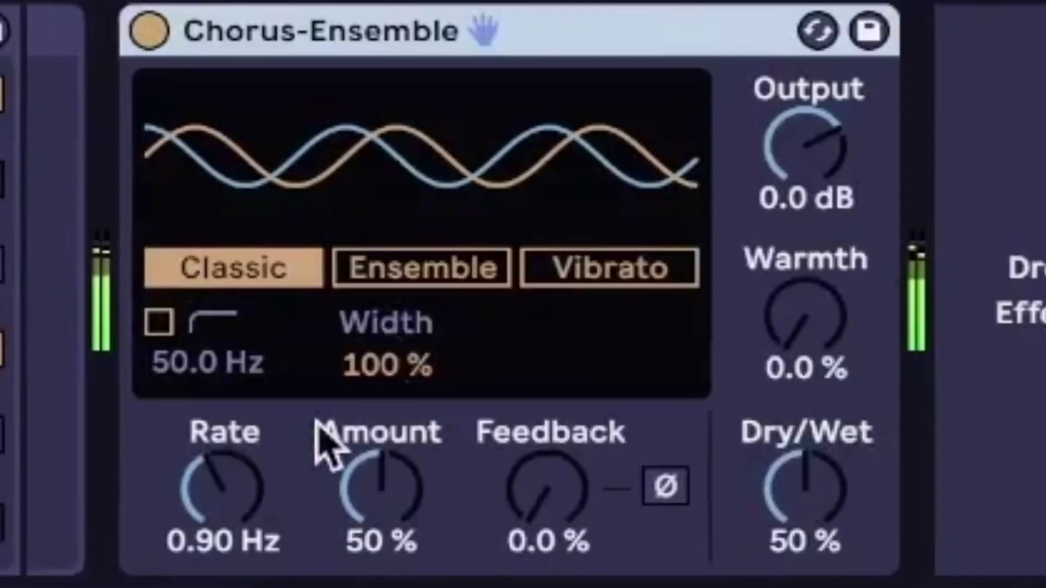
drag(811, 554, 811, 538)
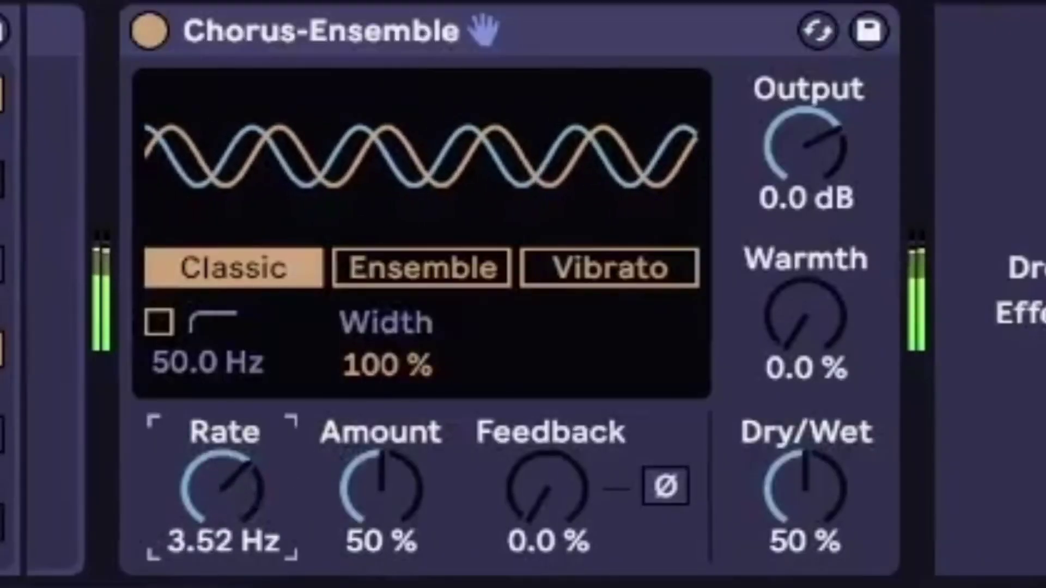
drag(769, 487, 769, 524)
drag(432, 529, 432, 503)
click(160, 324)
drag(164, 354, 165, 334)
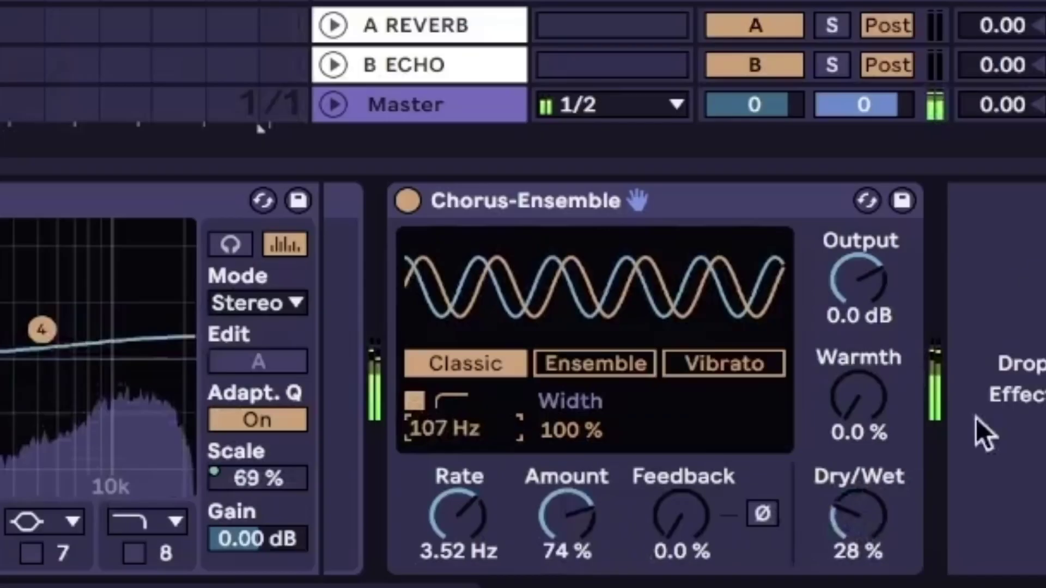
Step: Add a Glue Compressor at the end of the hi-hat chain with threshold -13.3 dB and makeup 3.49 dB
key(super+f)
text(glue)
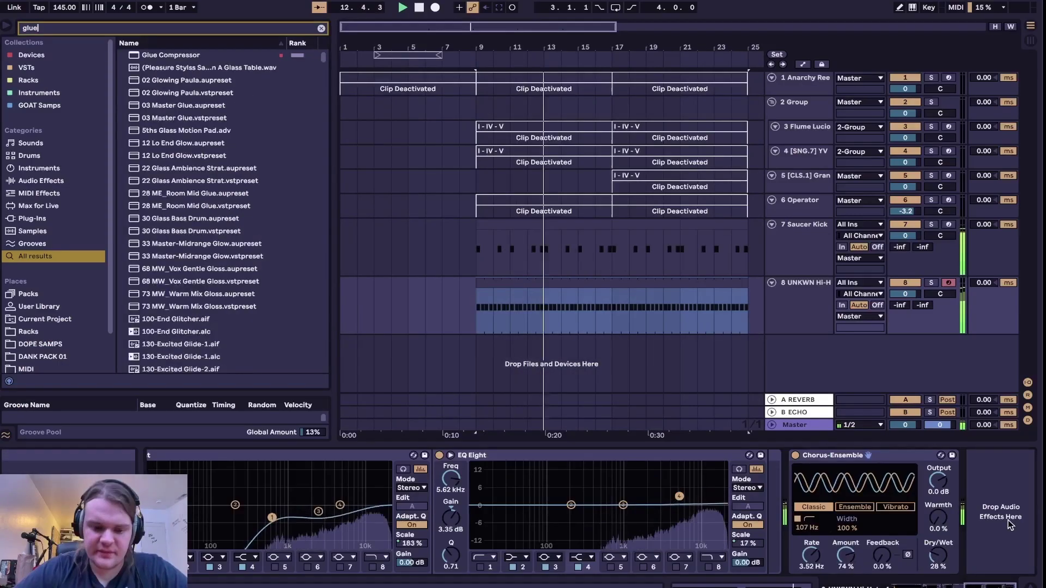
double_click(249, 54)
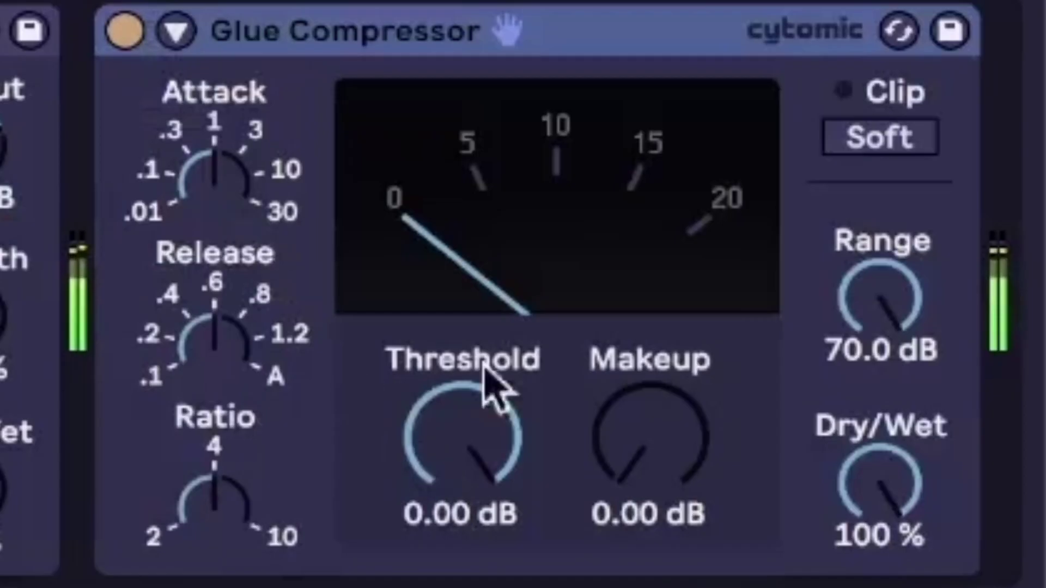
mouse_move(926, 553)
mouse_down()
mouse_move(926, 582)
mouse_move(944, 554)
mouse_up()
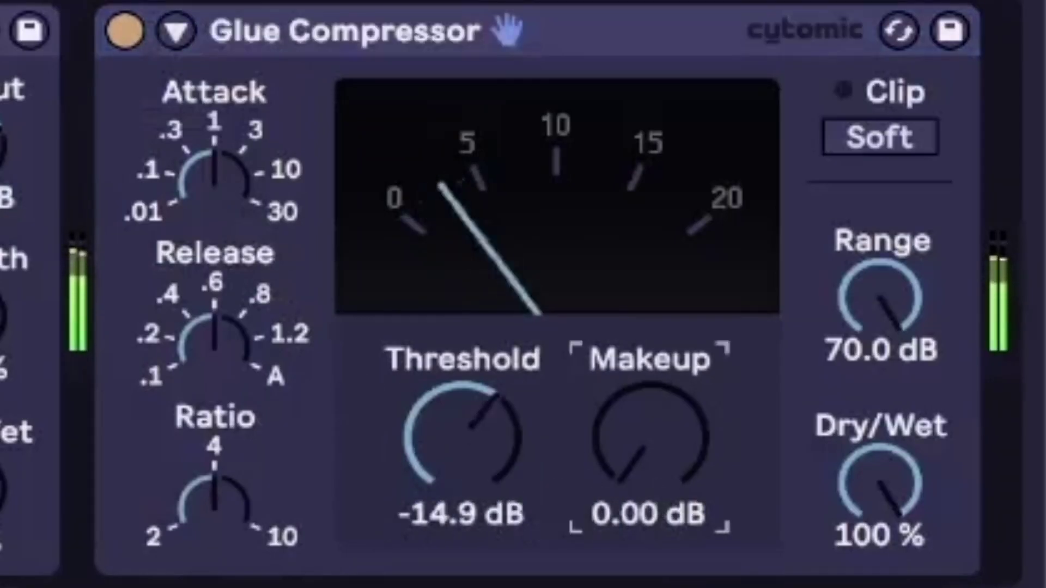
mouse_move(649, 436)
mouse_down()
mouse_move(650, 403)
mouse_move(649, 422)
mouse_up()
drag(462, 502, 462, 493)
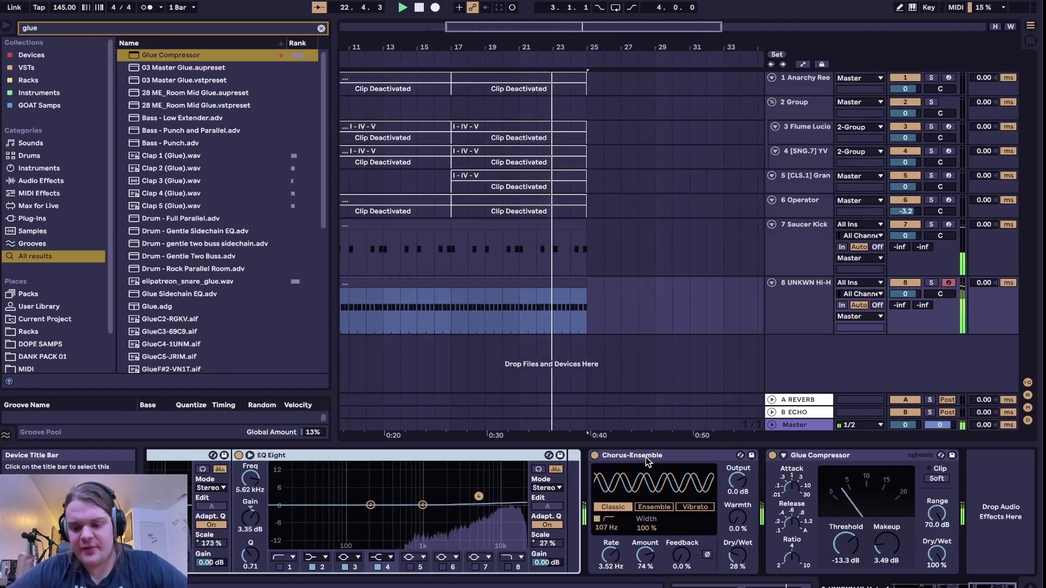
Step: Group the Saucer Kick and UNKWN Hi-Hat tracks and name the group DRUMS
scroll(647, 460, up, 5)
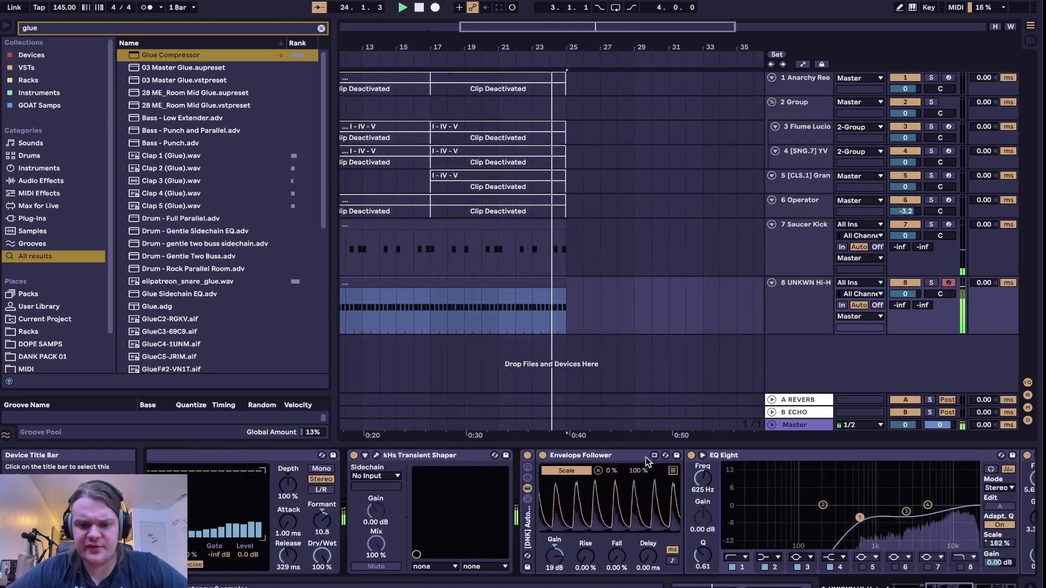
scroll(646, 457, up, 8)
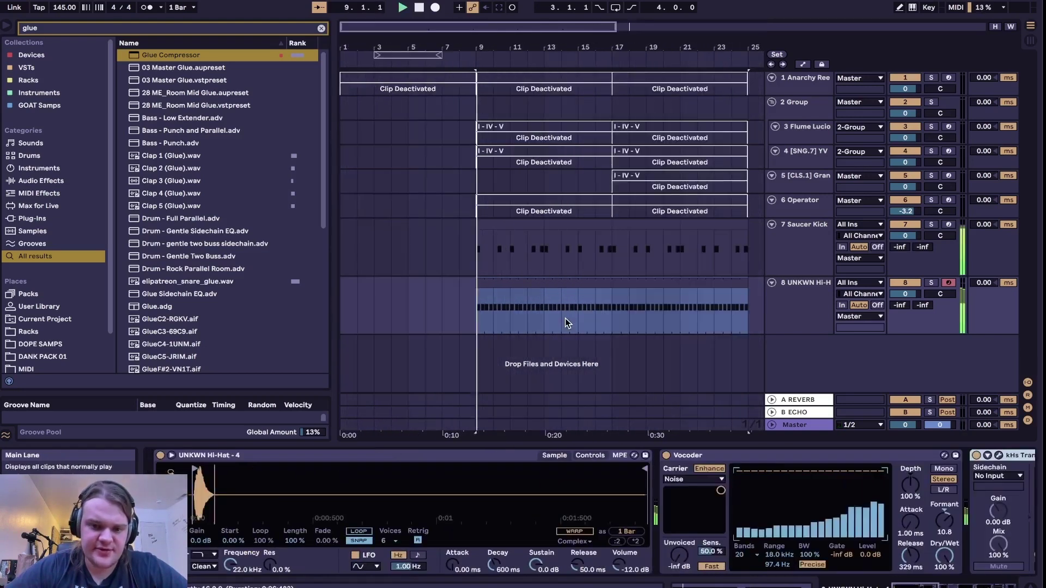
click(806, 245)
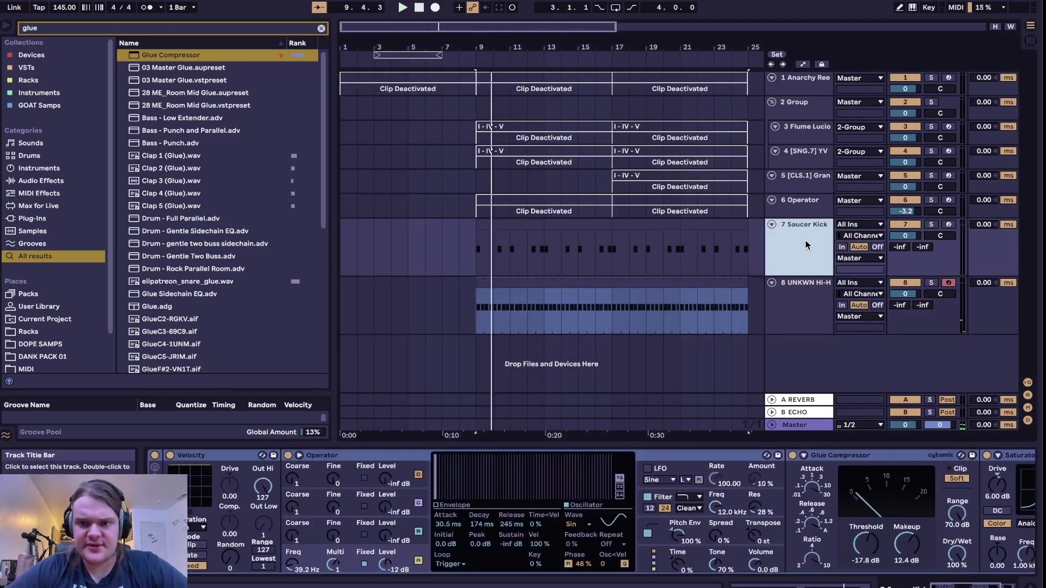
shift+click(790, 304)
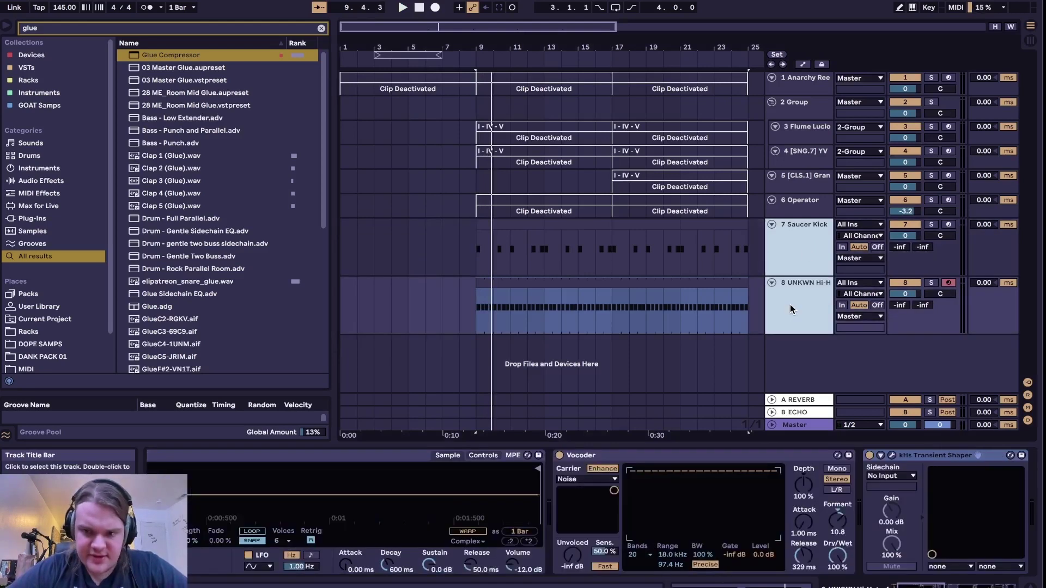
key(super+g)
right_click(796, 244)
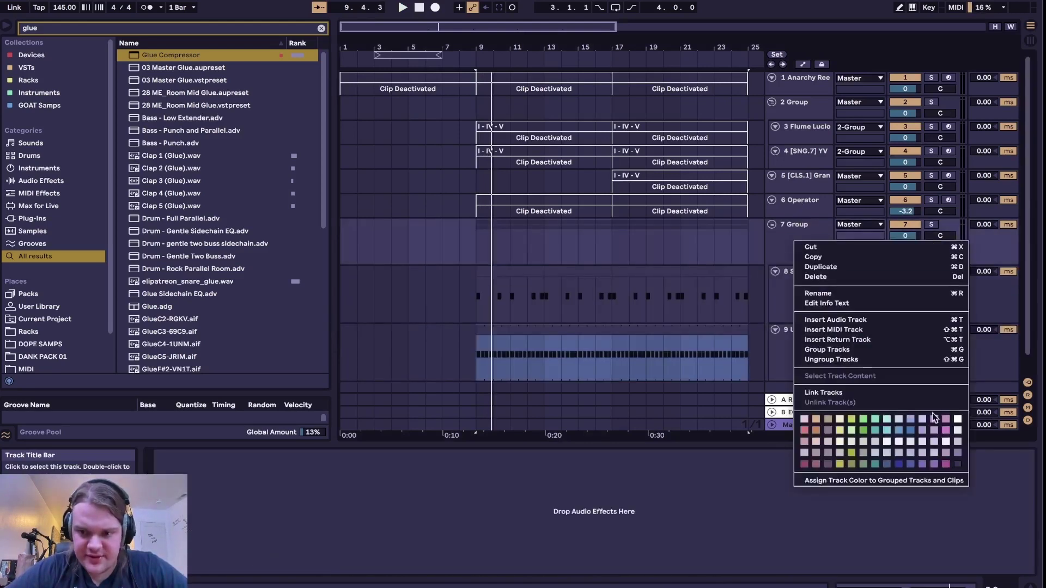
click(818, 293)
text(DRUMS)
Step: Put the Saucer Kick track in its own subgroup within DRUMS and name it "kick snare"
scroll(812, 248, down, 1)
click(797, 258)
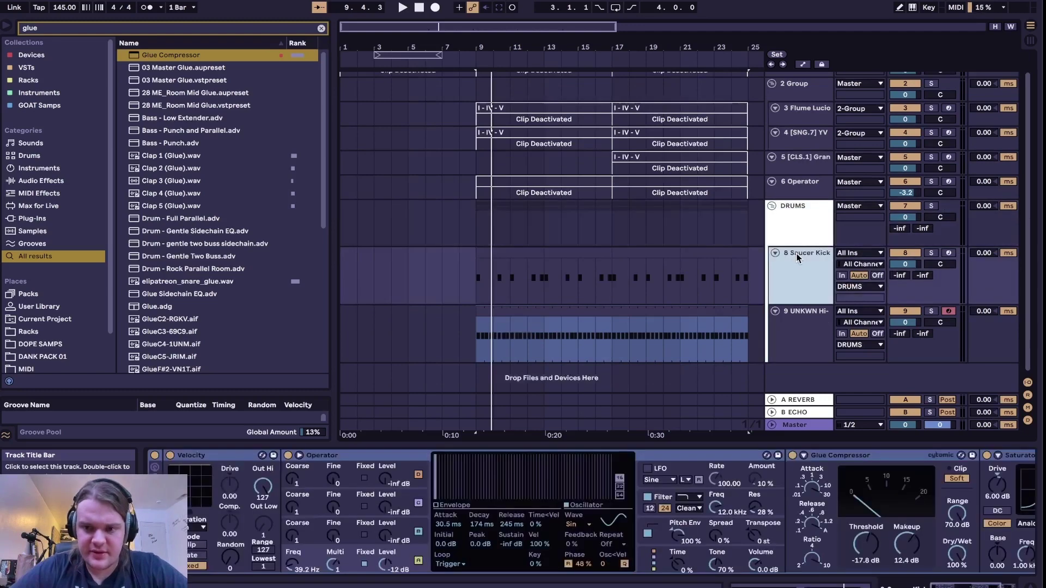
key(super+g)
text(k)
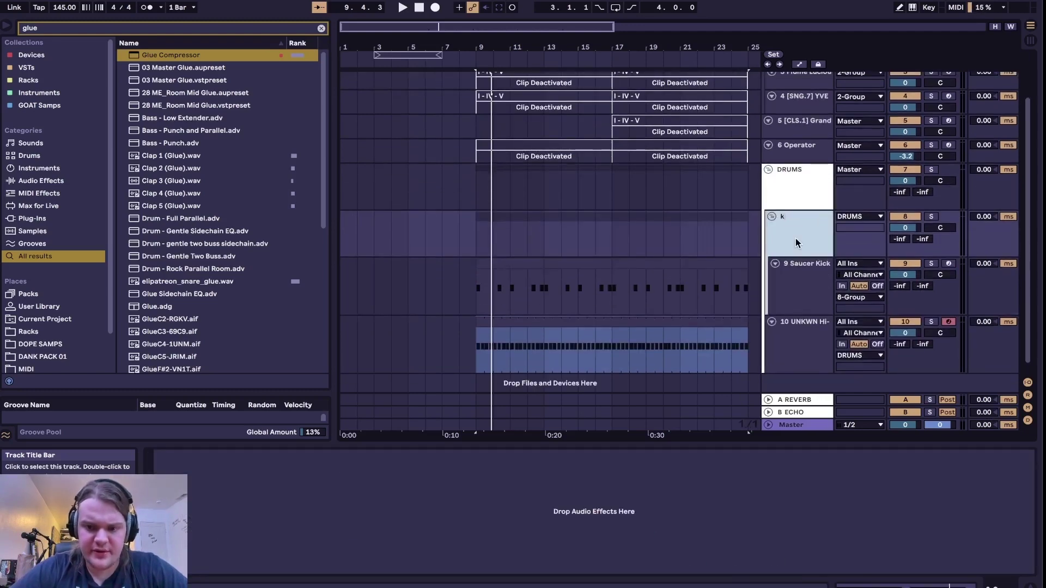
text(ick snare)
Step: Insert an audio track in the kick snare group and browse the snare samples in the DOPE SAMPS folder
right_click(795, 242)
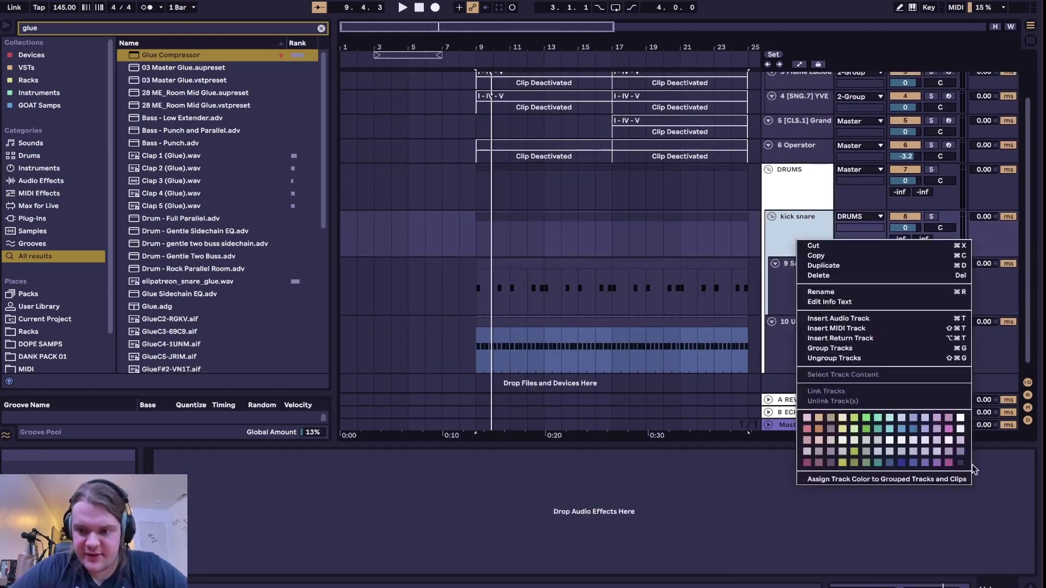
click(836, 321)
click(53, 339)
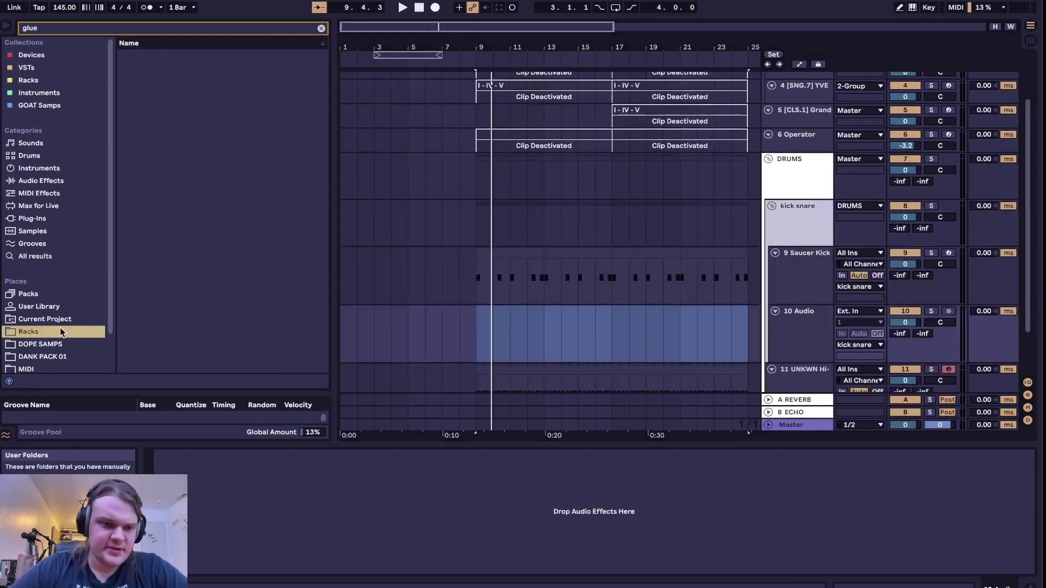
click(321, 30)
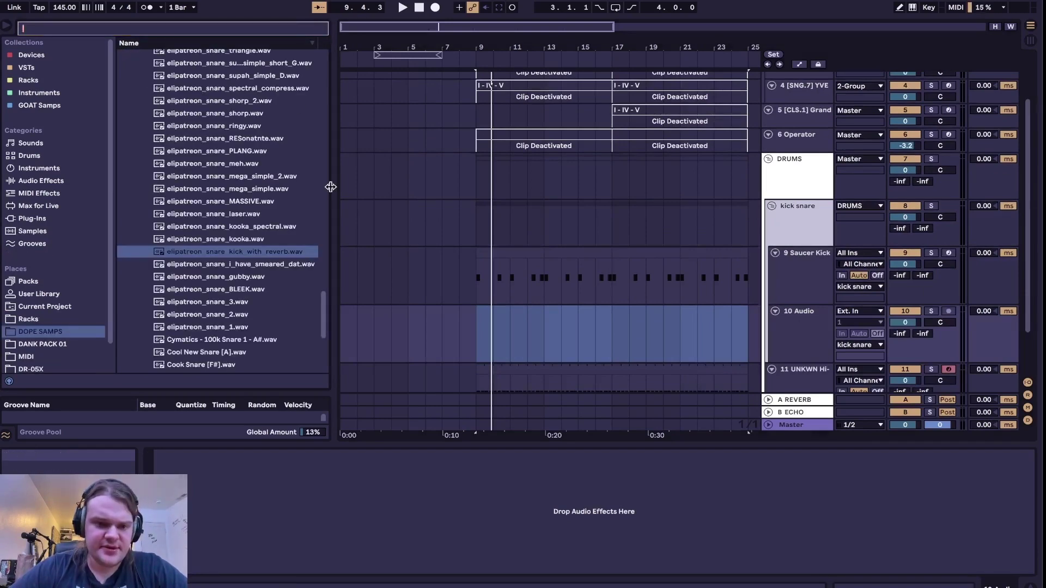
scroll(240, 185, up, 5)
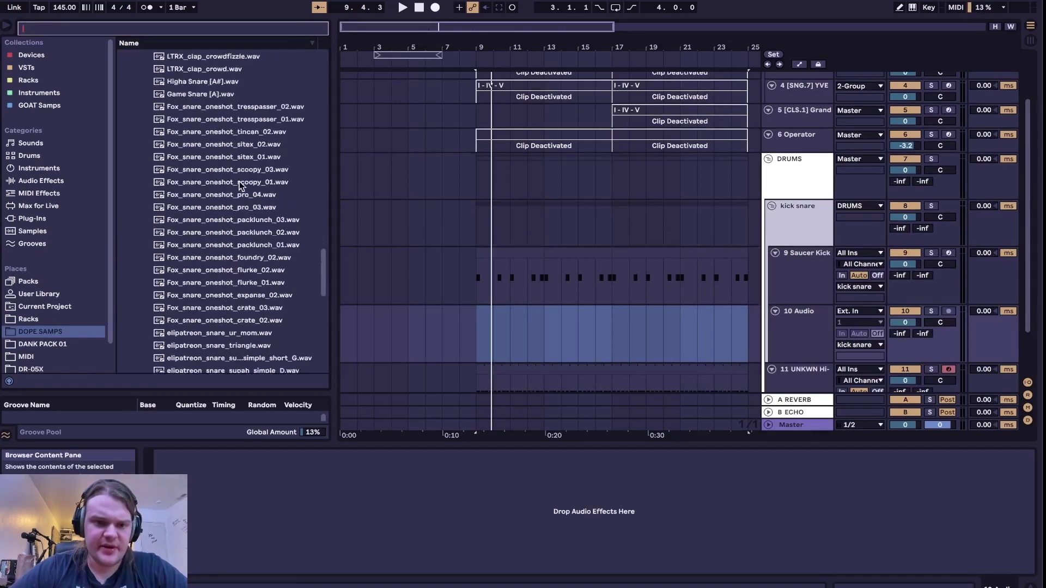
scroll(501, 309, up, 4)
Step: Place Fox_snare_oneshot_realrim_03.wav on the third beat of bar 9 on the new audio track and repeat it every bar
click(501, 310)
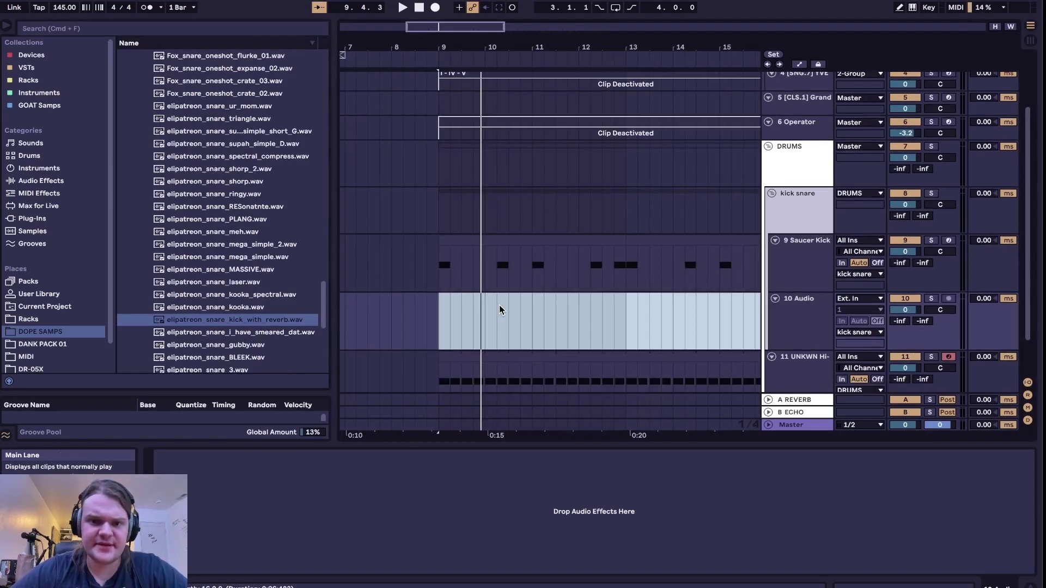
scroll(498, 305, down, 2)
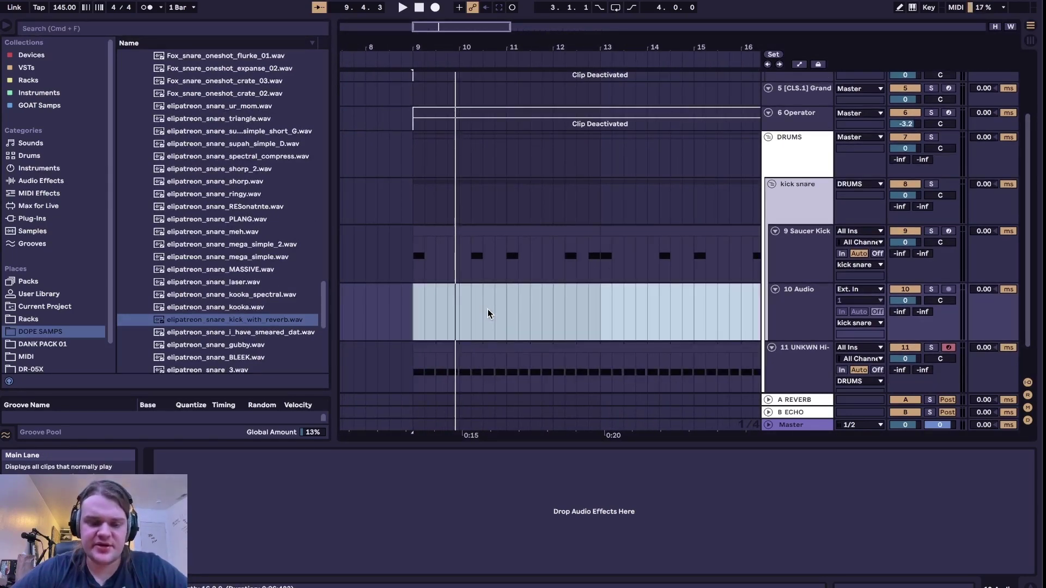
scroll(267, 260, down, 5)
click(267, 255)
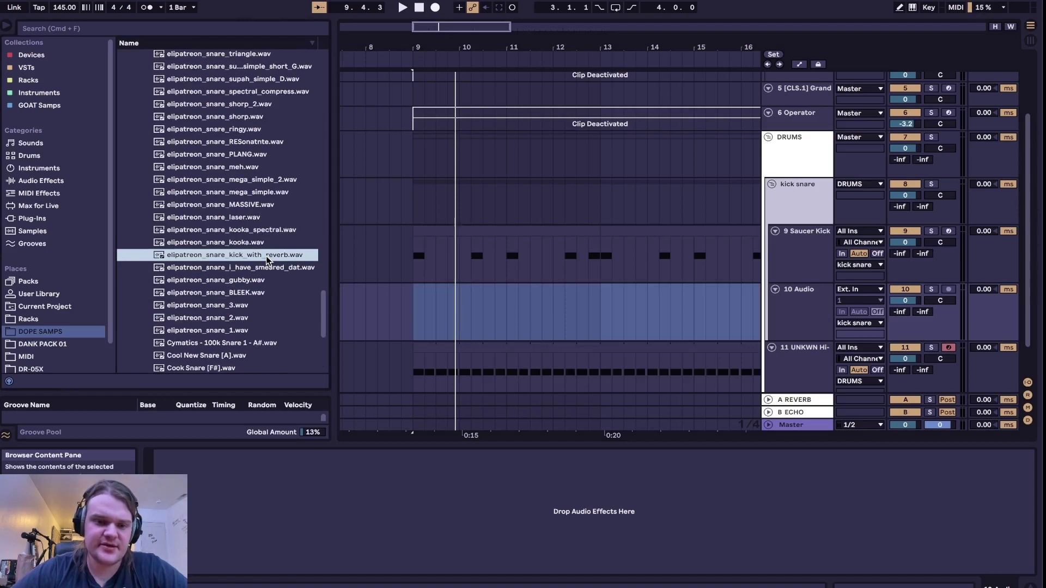
scroll(266, 260, down, 3)
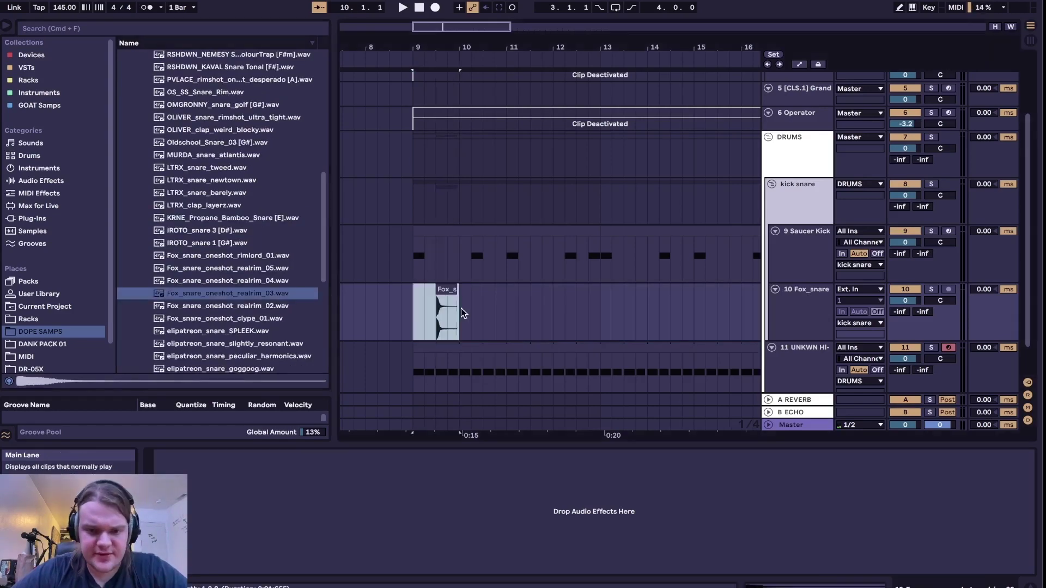
click(461, 310)
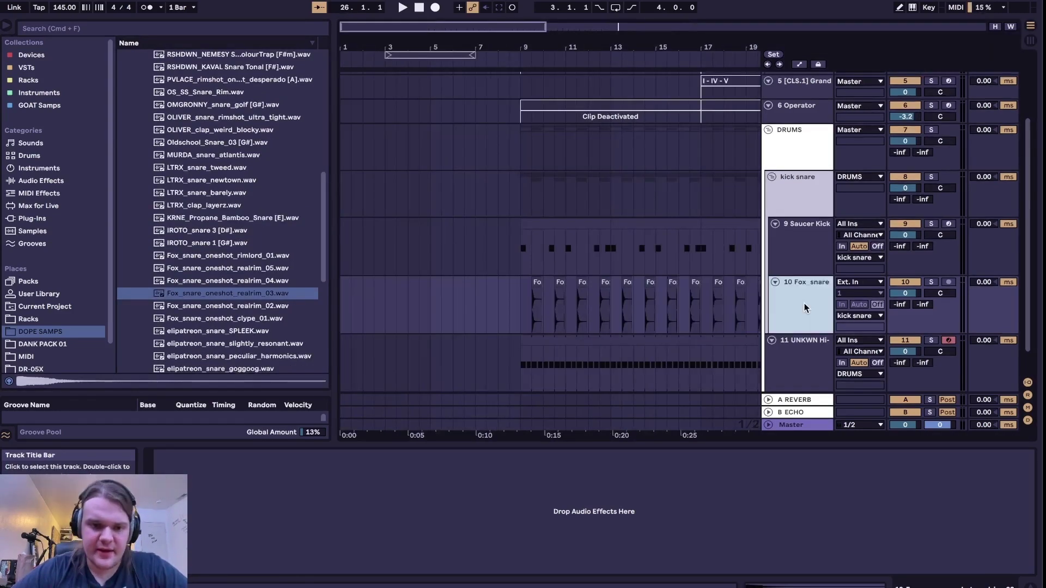
Step: Add an audio track below, audition the percussive snares and layer elipatreon_snare_goggoog.wav on each Fox_snare hit
scroll(178, 224, down, 5)
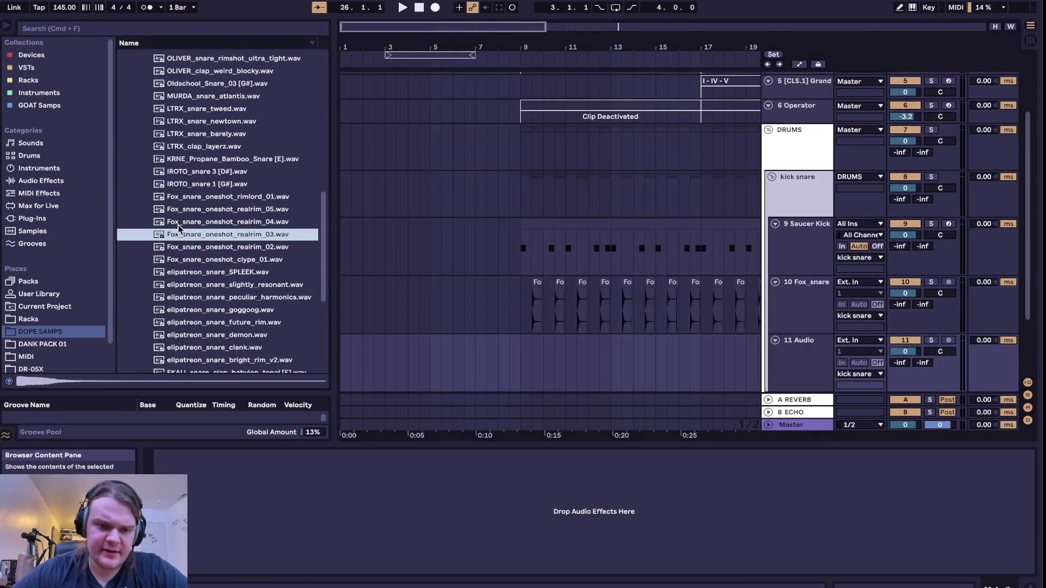
scroll(222, 278, down, 5)
click(221, 279)
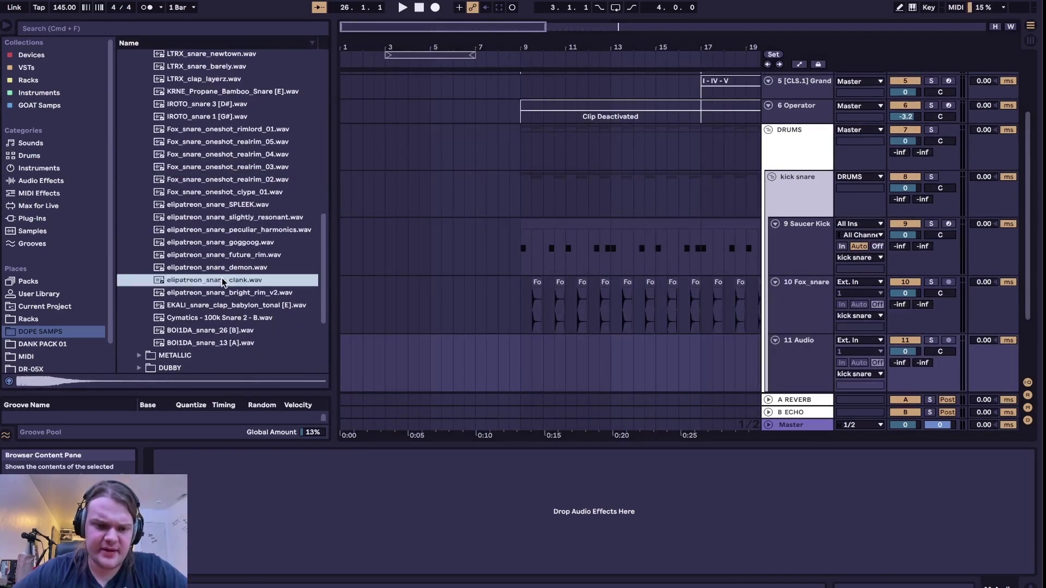
click(241, 292)
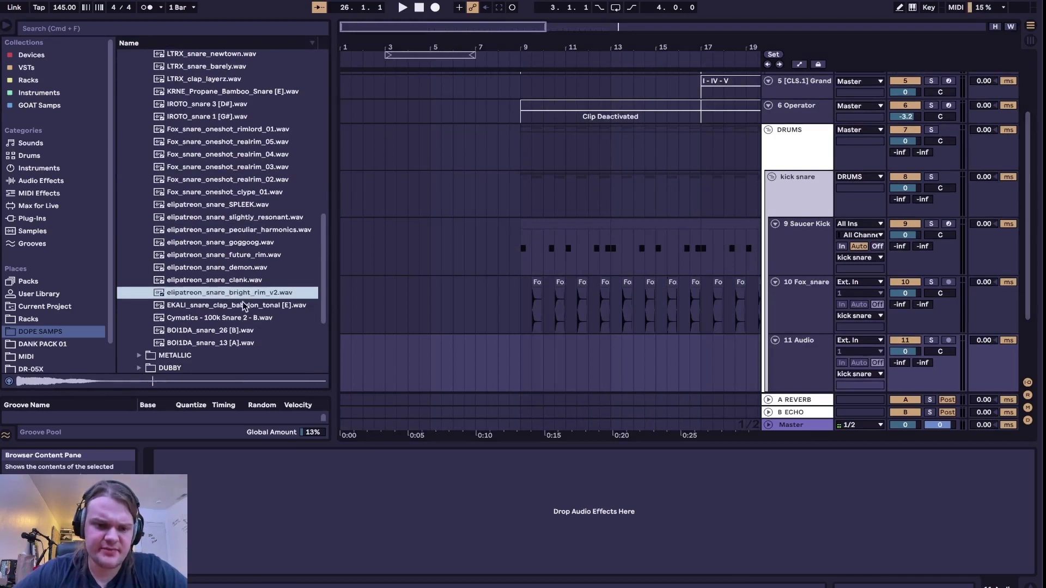
click(241, 305)
drag(240, 244, 535, 376)
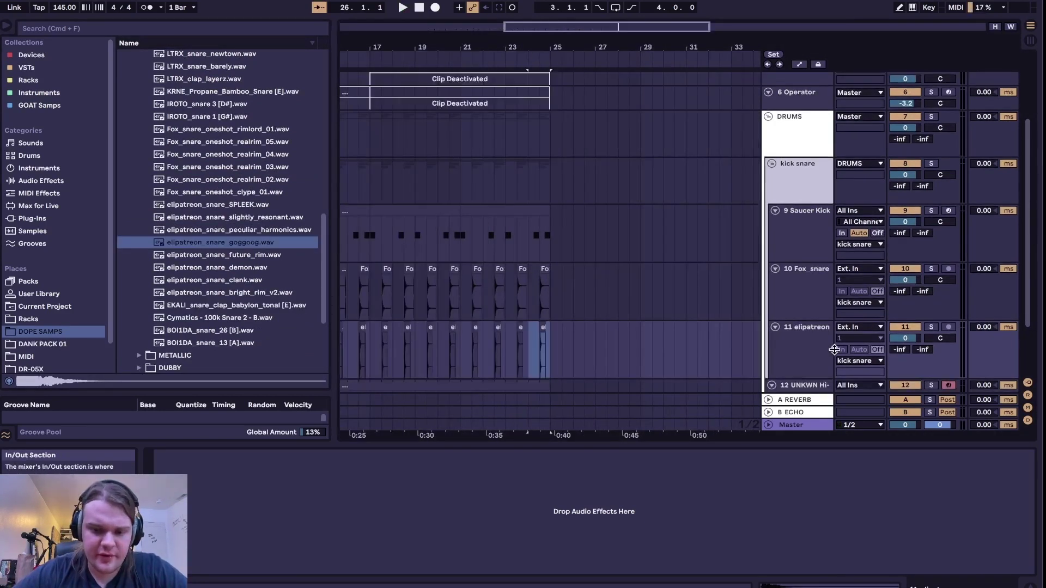
Step: Add a third snare audio track and layer elipatreon_snare_laser.wav from the AUTENTIC folder on every snare hit
click(810, 354)
key(super+t)
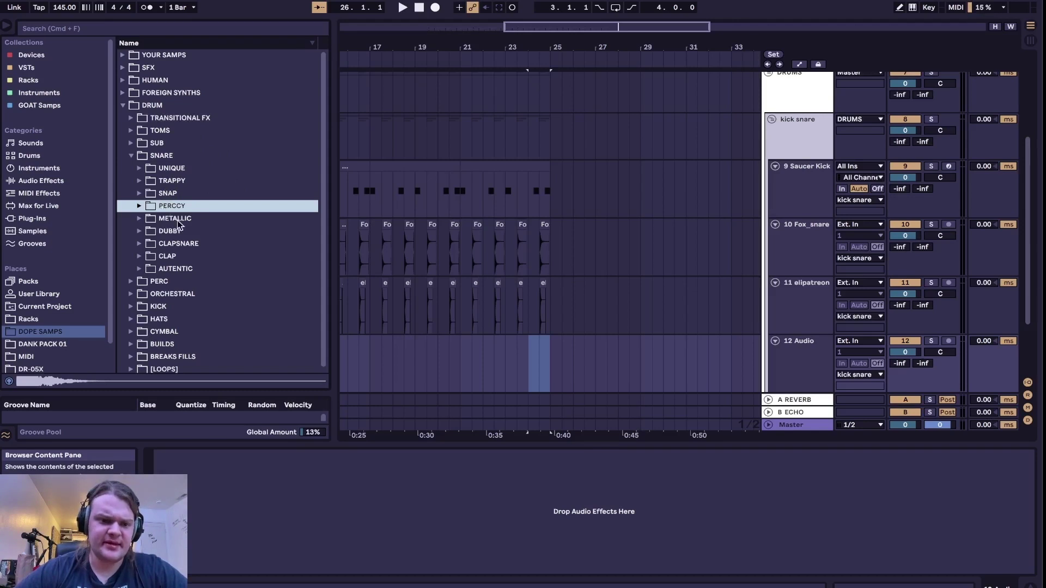
scroll(177, 235, down, 1)
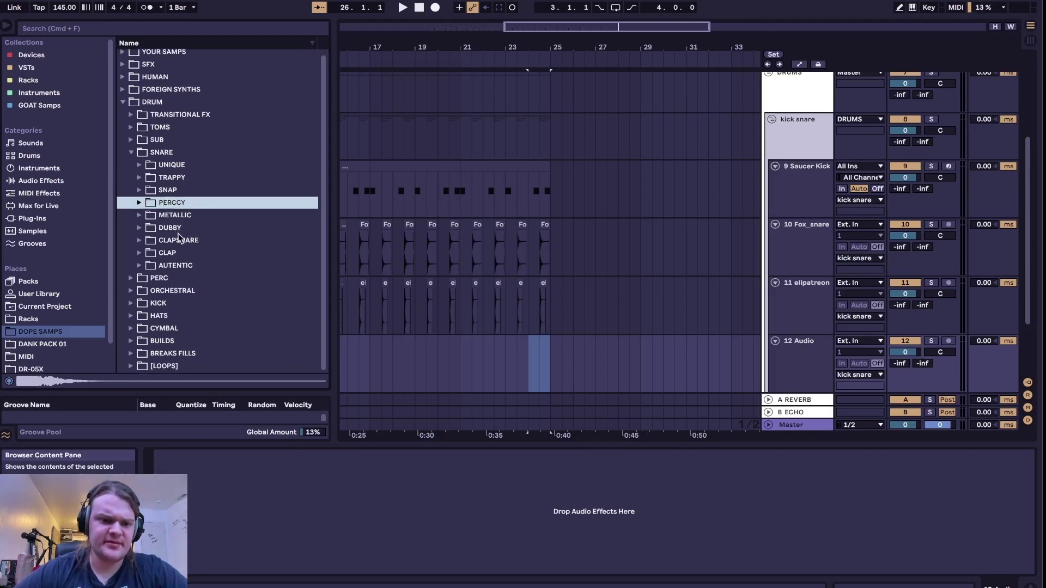
click(139, 265)
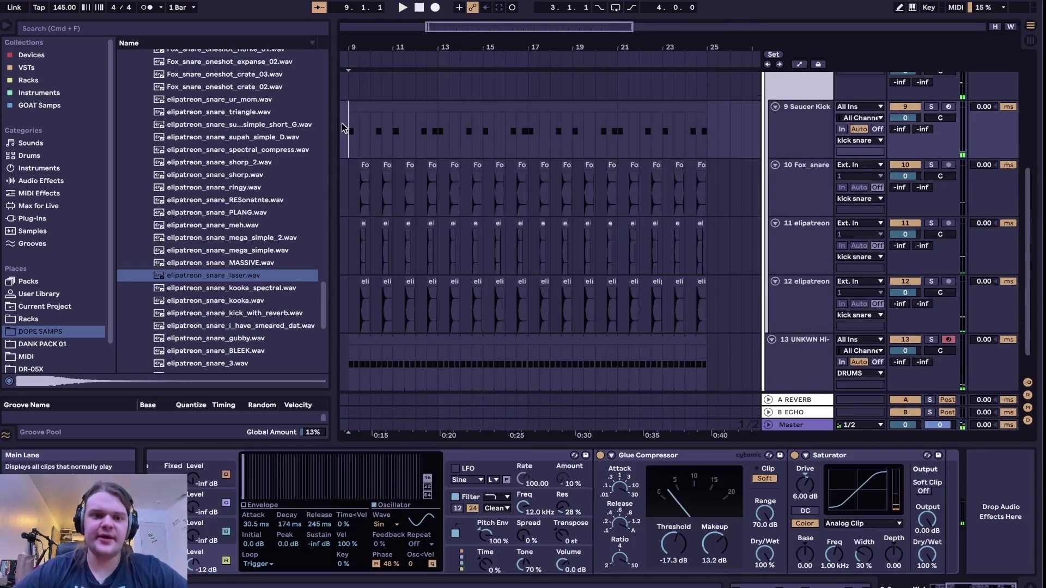
Step: Reactivate the deactivated clips on the melodic tracks and play the full arrangement from bar 9
scroll(343, 128, up, 2)
scroll(344, 129, up, 3)
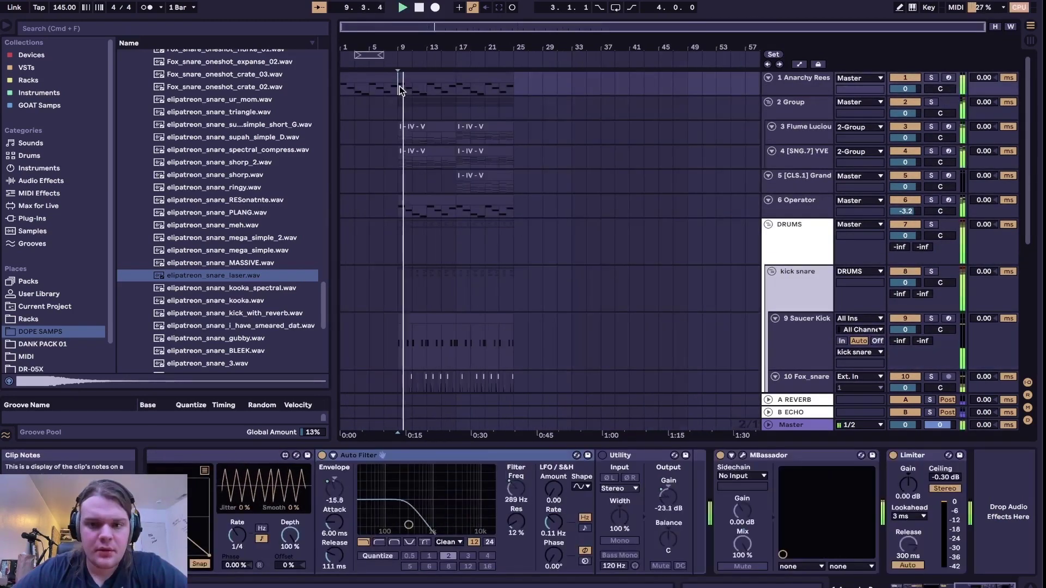
key(plus)
key(plus)
key(plus)
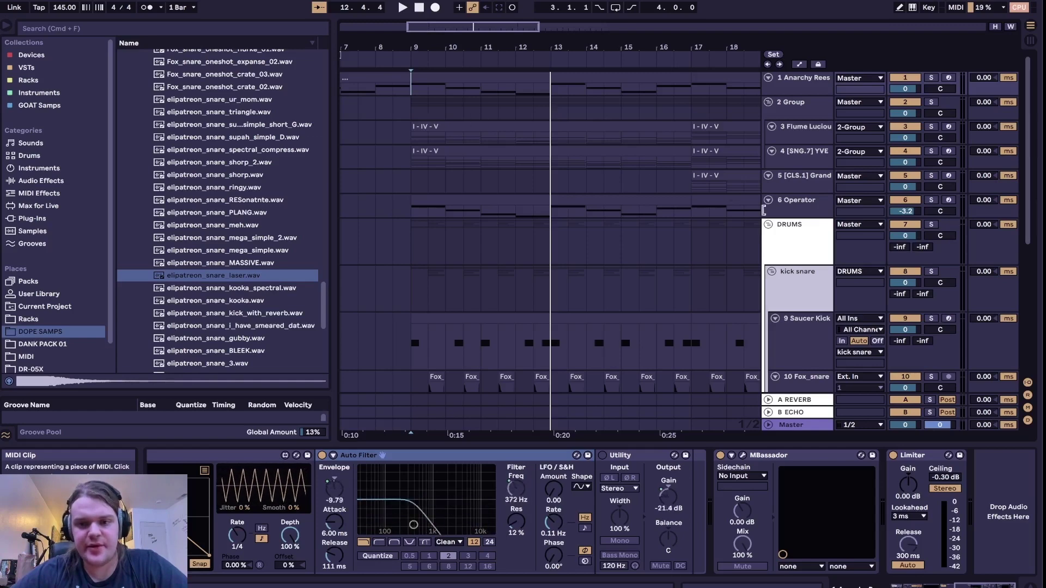
Step: Fit the heights of all tracks to the arrangement view
key(minus)
click(804, 259)
key(h)
click(805, 258)
Step: Group all non-drum tracks, from Anarchy Ree to Operator, into one group
click(789, 199)
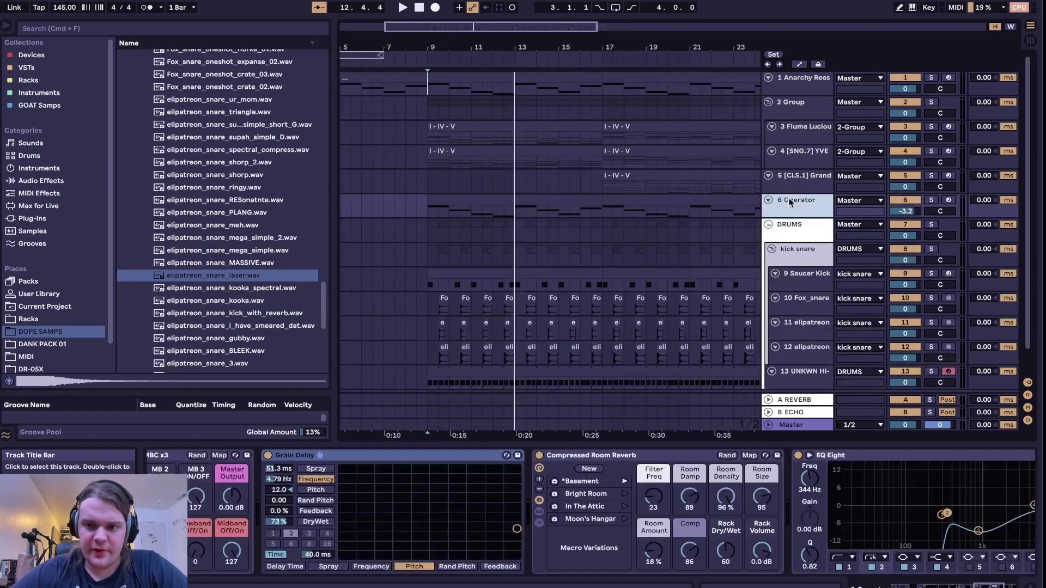
shift+click(803, 94)
right_click(802, 94)
click(940, 186)
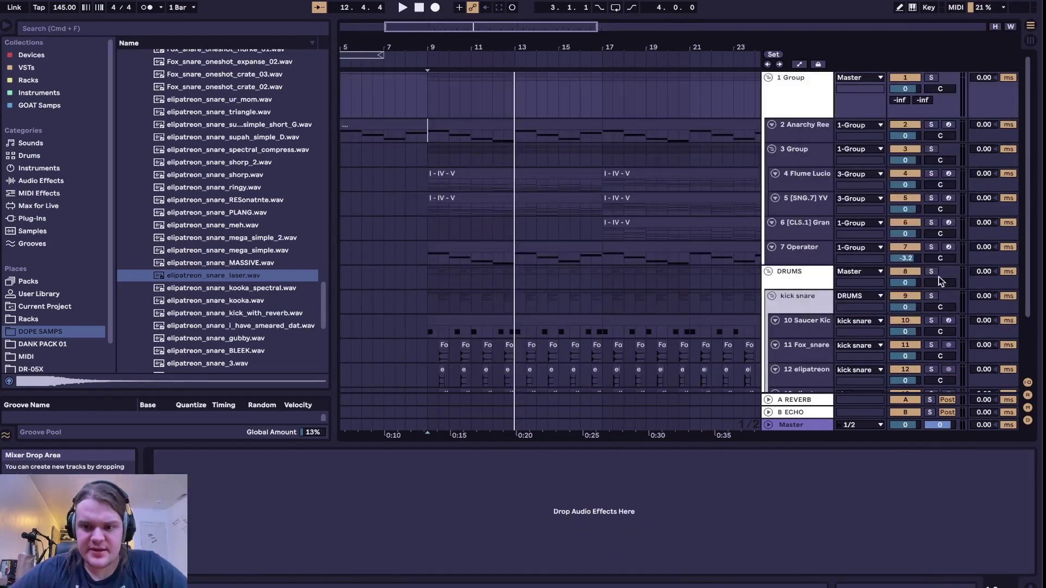
Step: Insert a third return track after ECHO and name it SIDECHAIN
click(792, 408)
key(super+alt+t)
key(super+r)
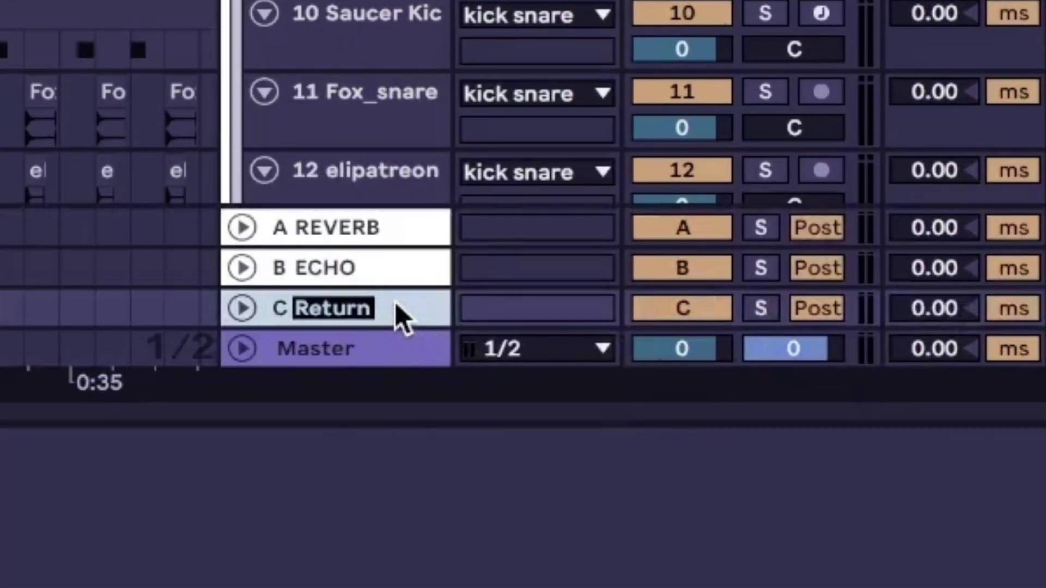
text(SIDECHAIN)
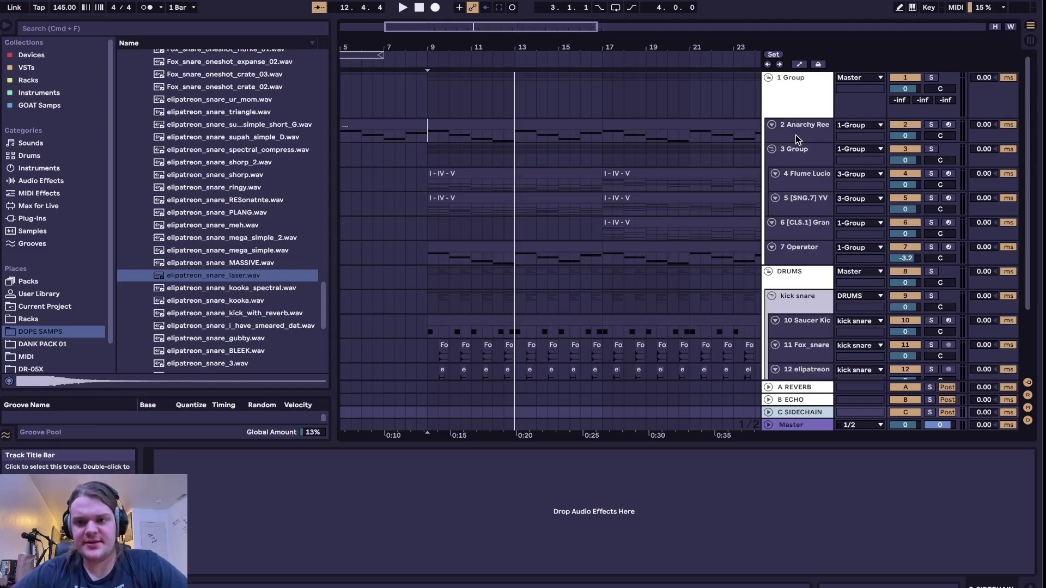
Step: Rename the group containing the non-drum tracks as ELSE
click(818, 94)
key(super+r)
text(ELS)
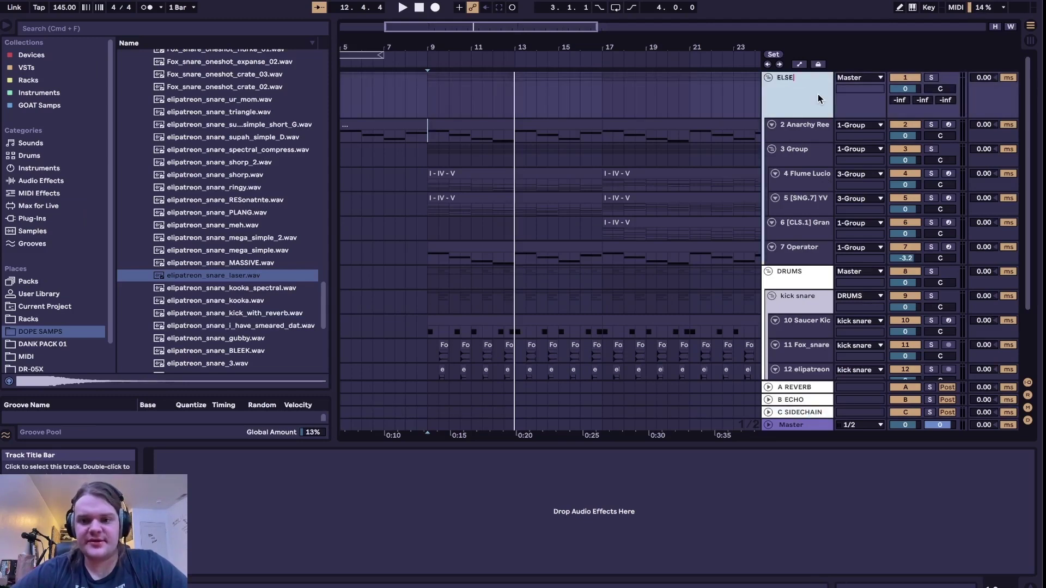
text(E)
key(Return)
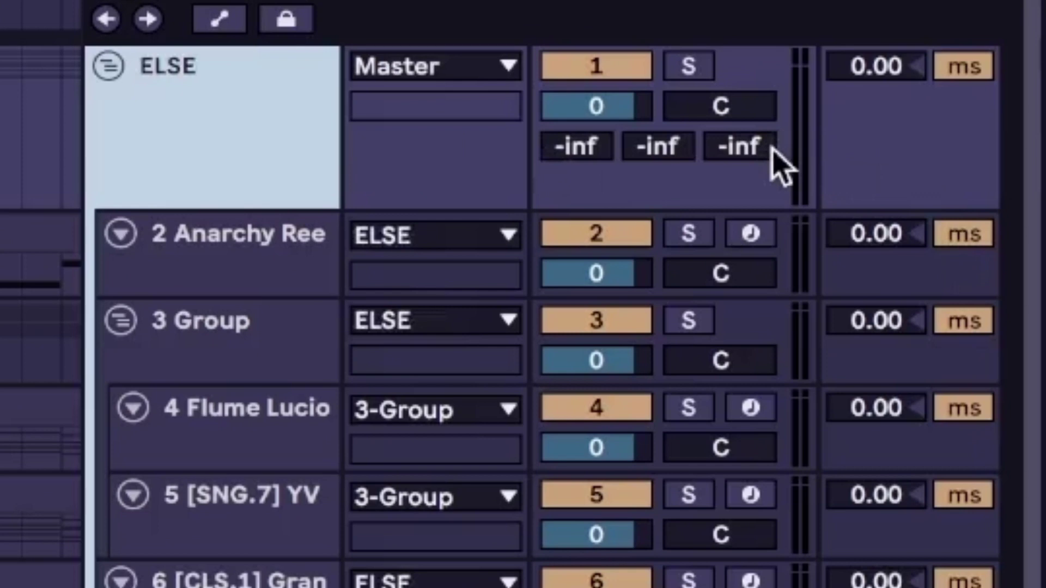
Step: Route the ELSE group's output to Sends Only and set its send C to 0 dB
click(491, 65)
click(518, 473)
double_click(743, 154)
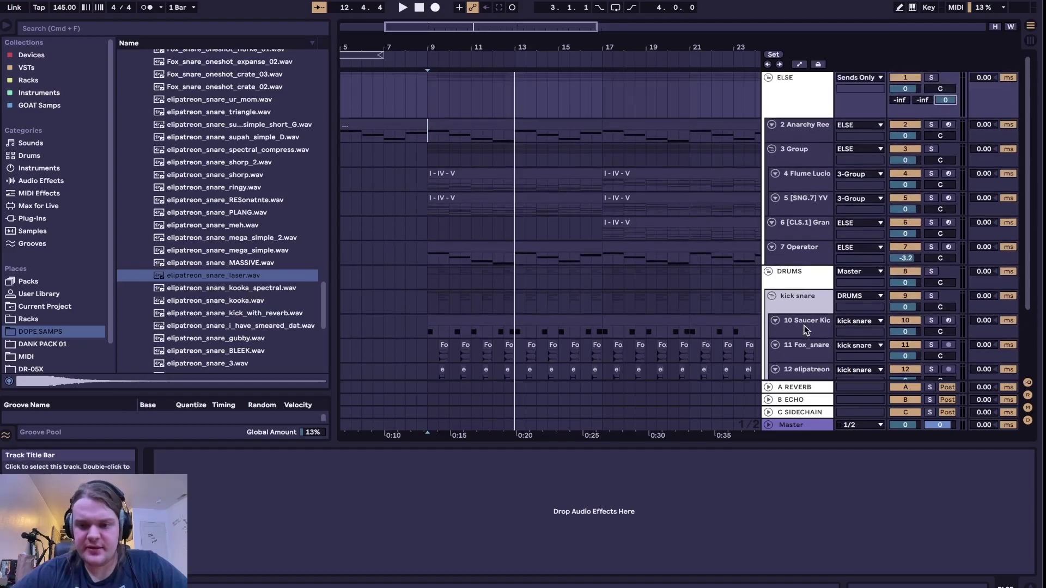
Step: Expand the SIDECHAIN return track to show its output routing and inspect the devices on the ECHO and REVERB returns
drag(809, 406, 811, 395)
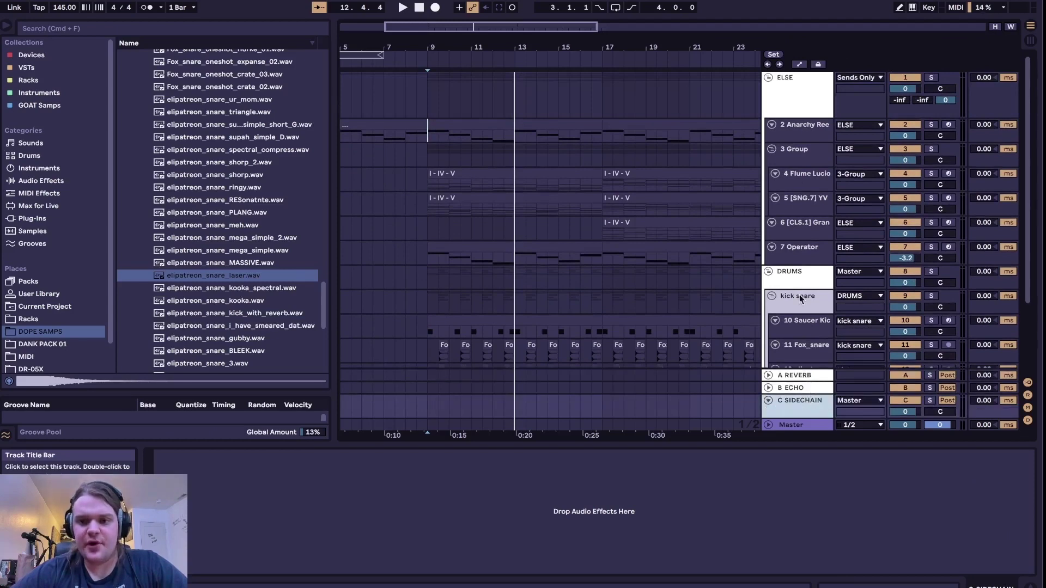
click(806, 390)
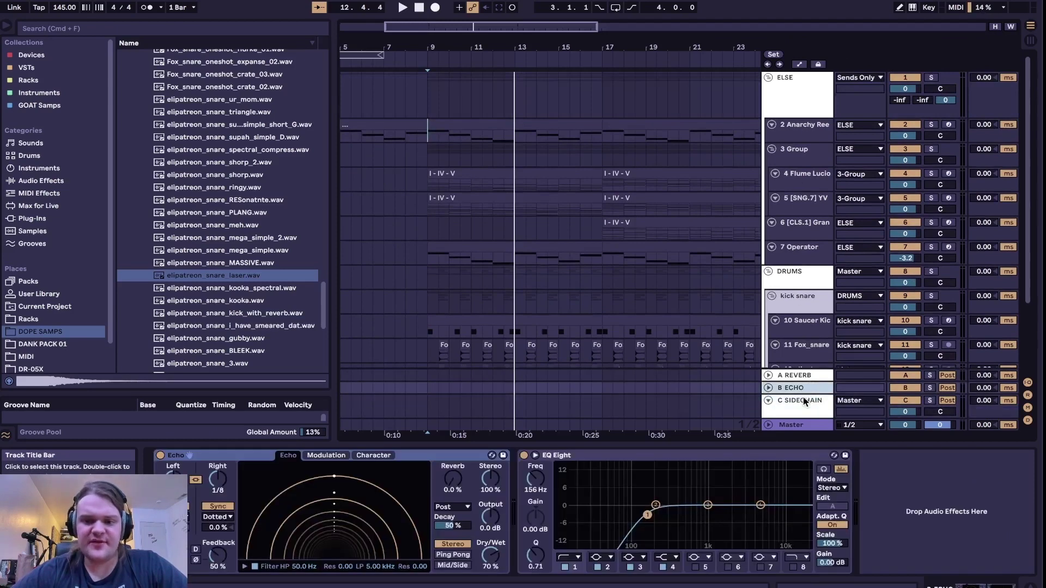
click(804, 401)
click(805, 389)
click(799, 378)
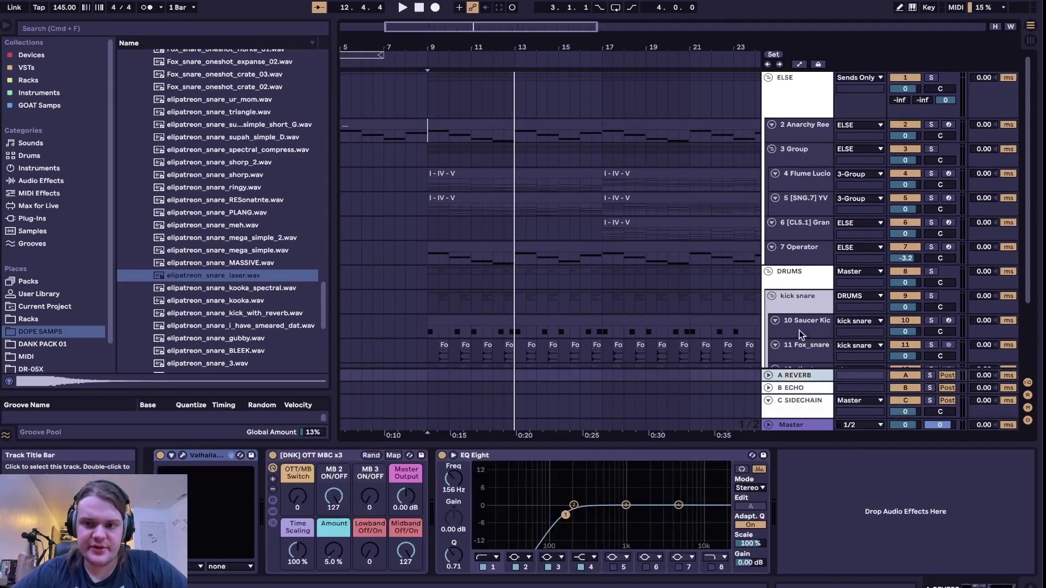
Step: Enable send C on both the REVERB and ECHO return tracks
click(804, 386)
click(804, 379)
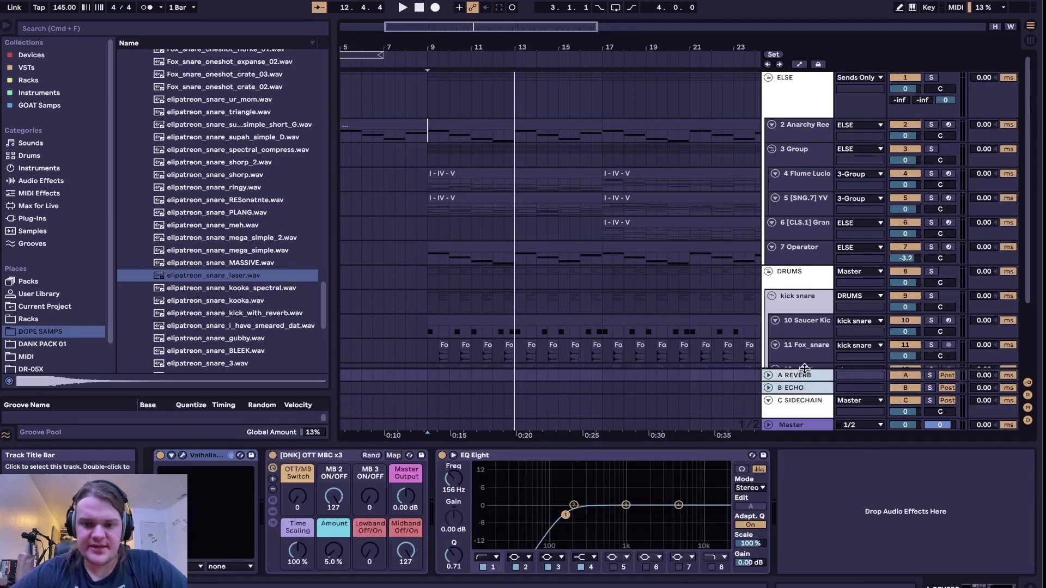
drag(804, 368, 822, 229)
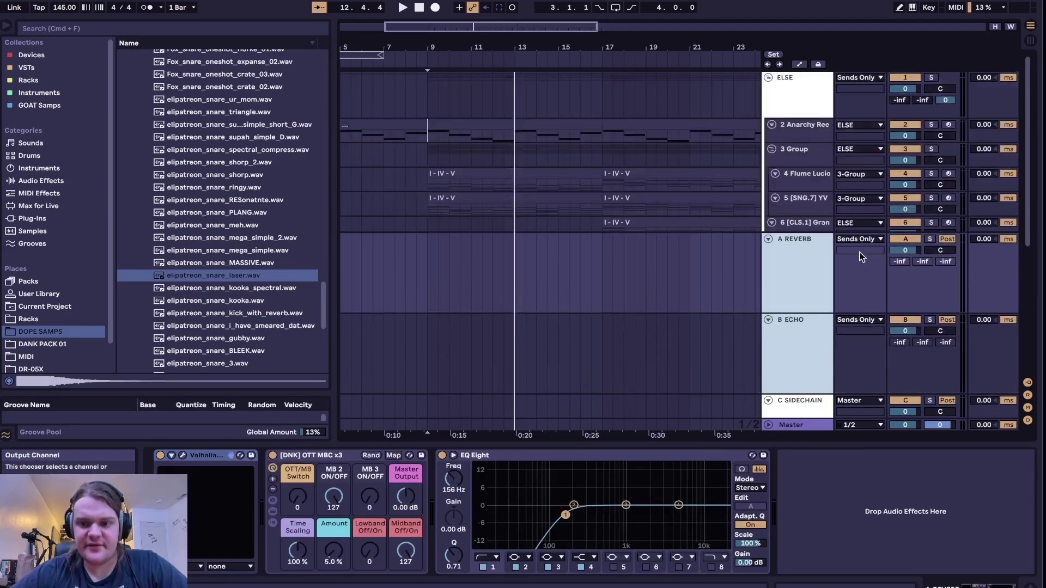
click(947, 262)
right_click(948, 343)
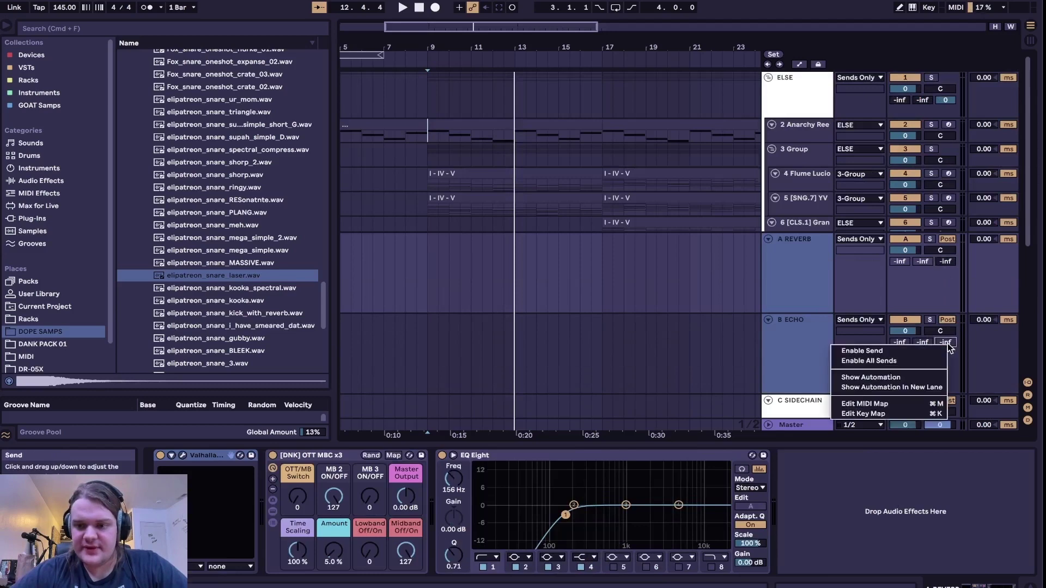
click(941, 350)
drag(797, 234, 798, 325)
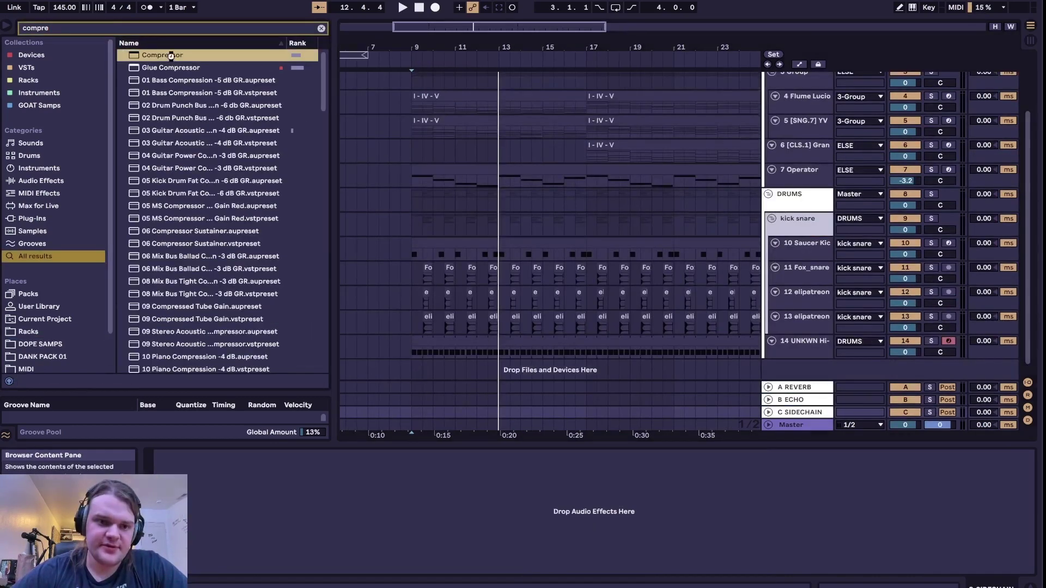
Step: Add a Compressor to the SIDECHAIN return, enable its external sidechain from the kick snare group, and turn off the sidechain EQ
double_click(171, 55)
click(181, 469)
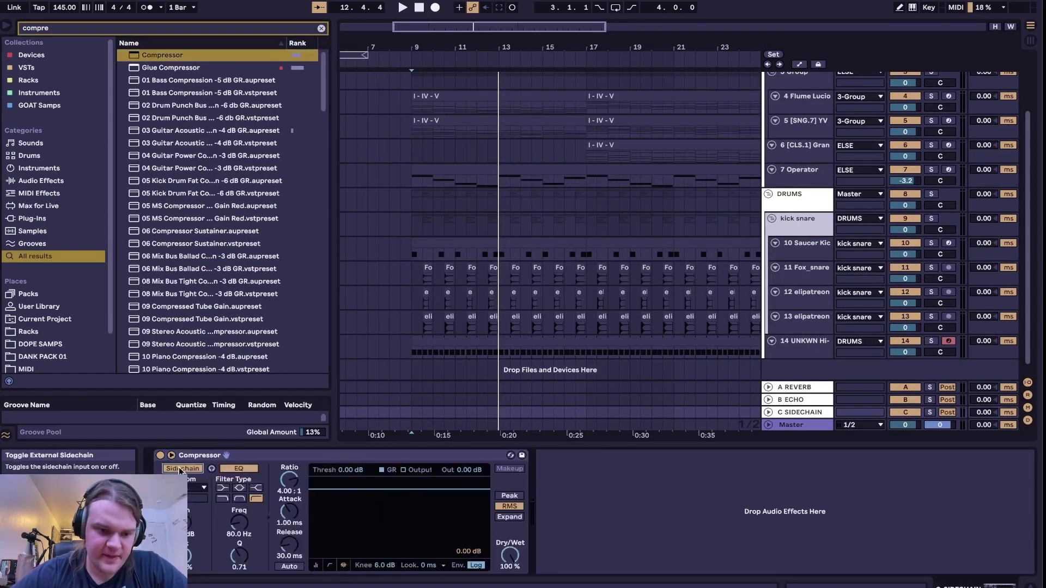
click(197, 488)
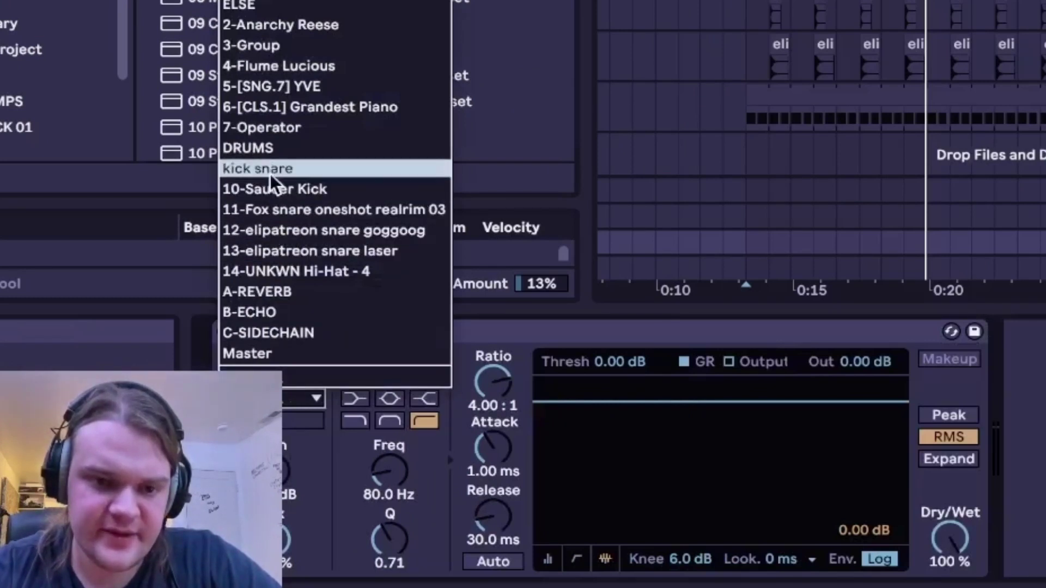
click(185, 377)
click(399, 361)
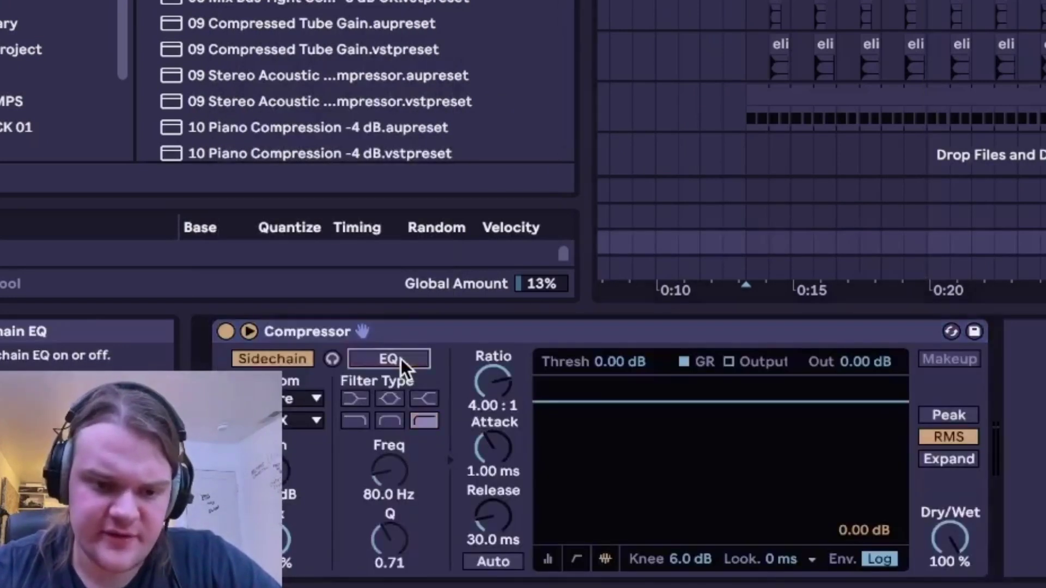
Step: Set the Compressor's ratio to inf:1 and attack to 0.01 ms, with Peak detection
drag(497, 384, 497, 338)
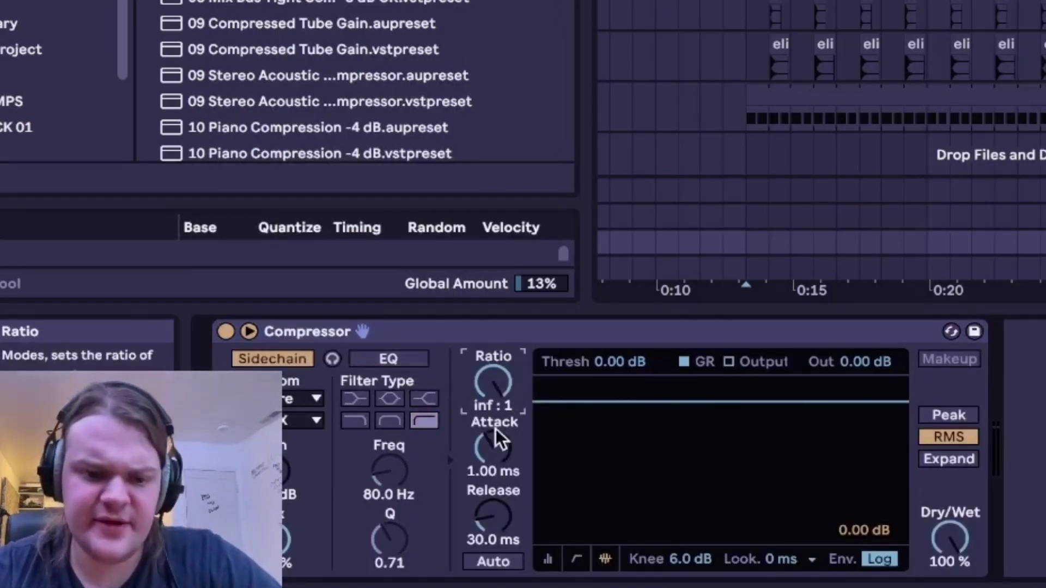
drag(496, 432, 496, 474)
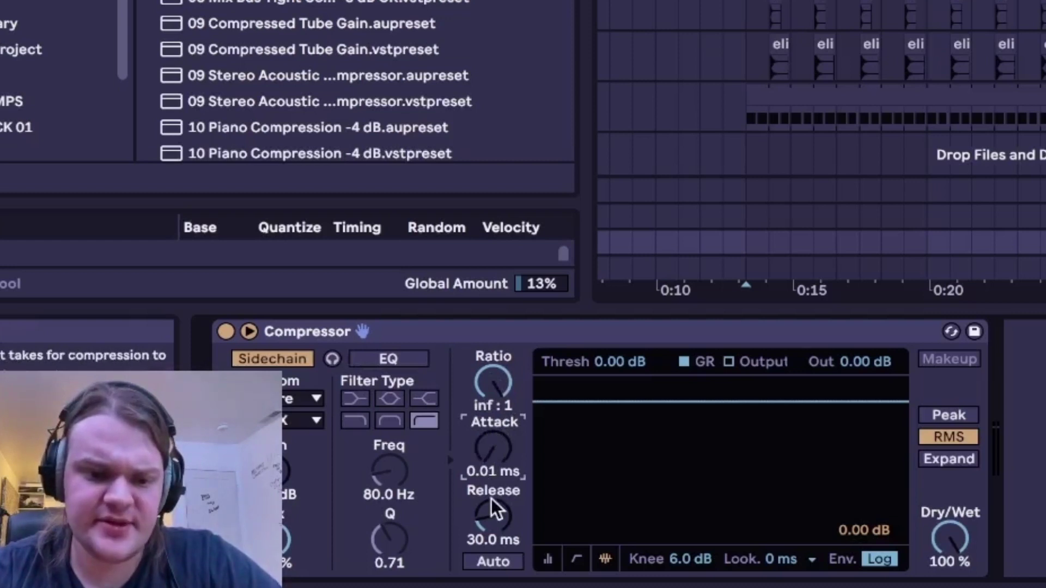
click(928, 418)
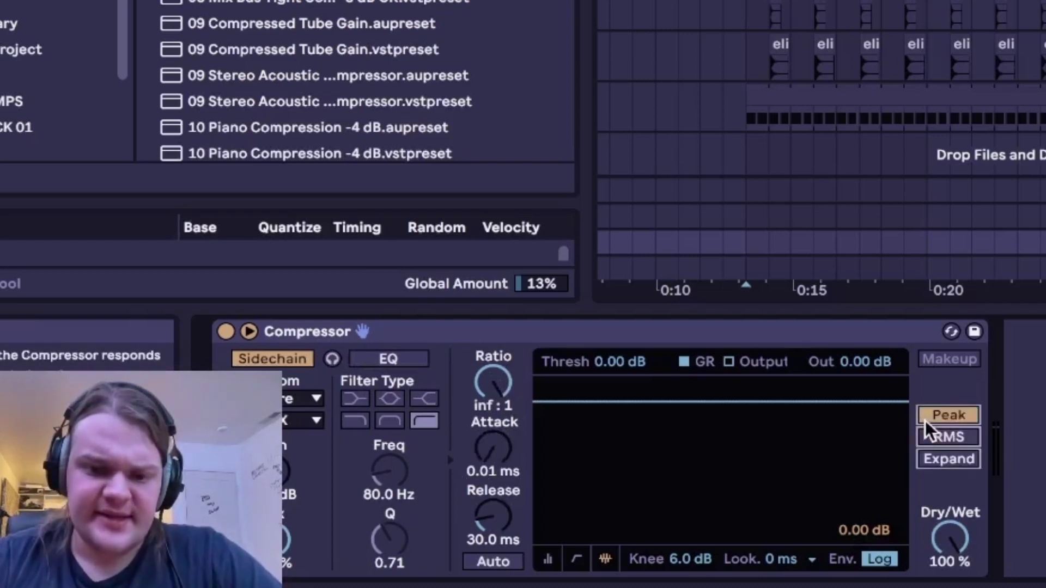
Step: Show the Compressor's transfer curve and set threshold to -13.8 dB, knee to 0.0 dB and release to 8.28 ms
click(578, 559)
drag(569, 406, 569, 458)
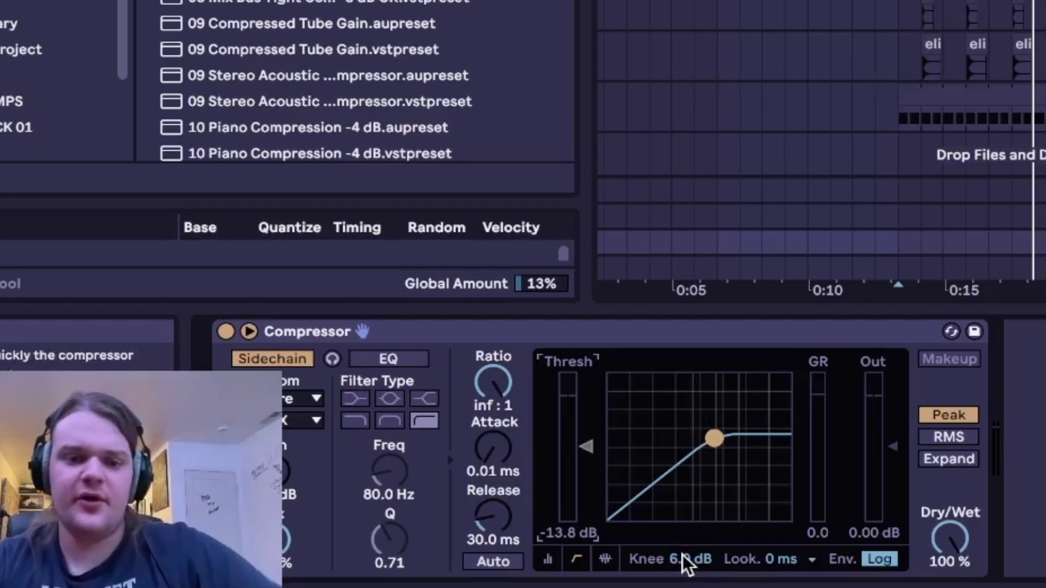
drag(684, 564, 685, 564)
key(space)
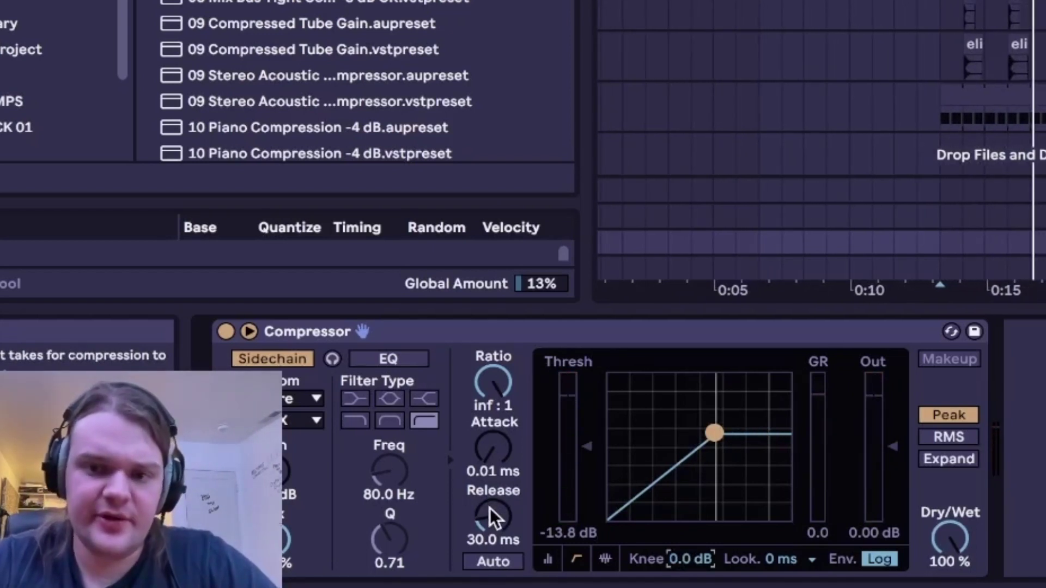
drag(493, 514, 493, 539)
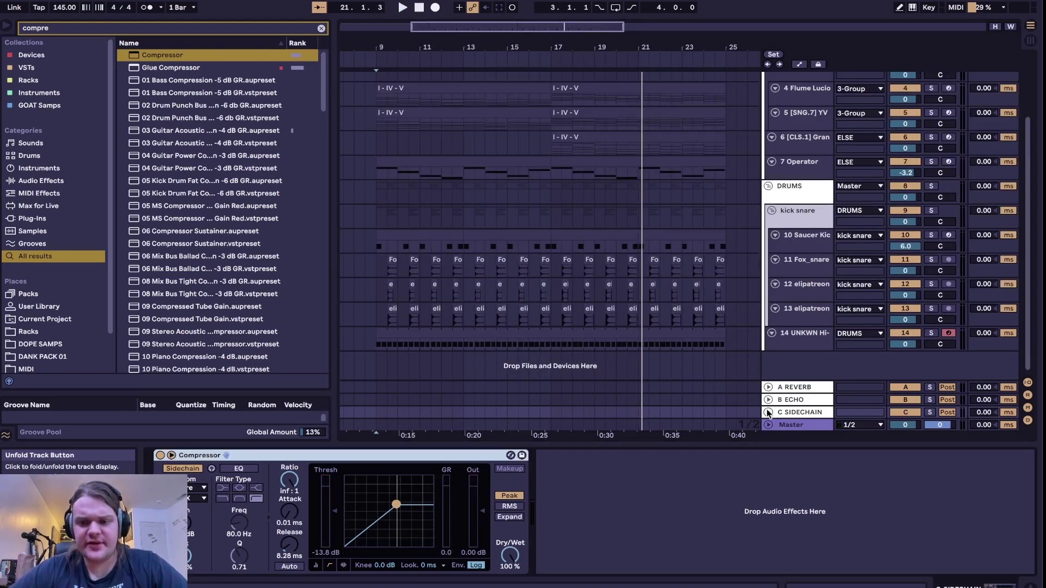
Step: Unfold the SIDECHAIN return and set its track delay to -27 ms
click(768, 412)
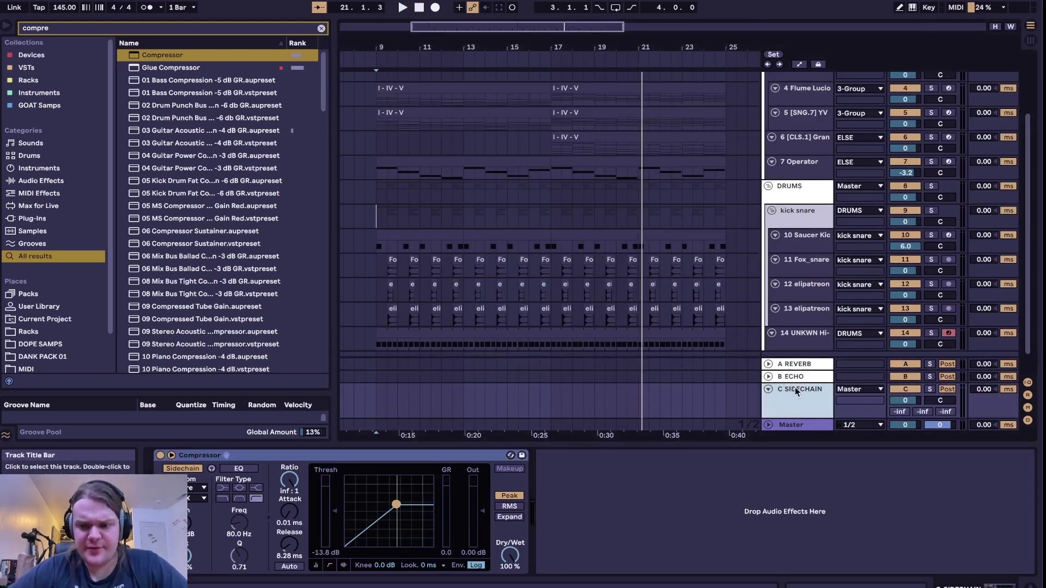
click(983, 390)
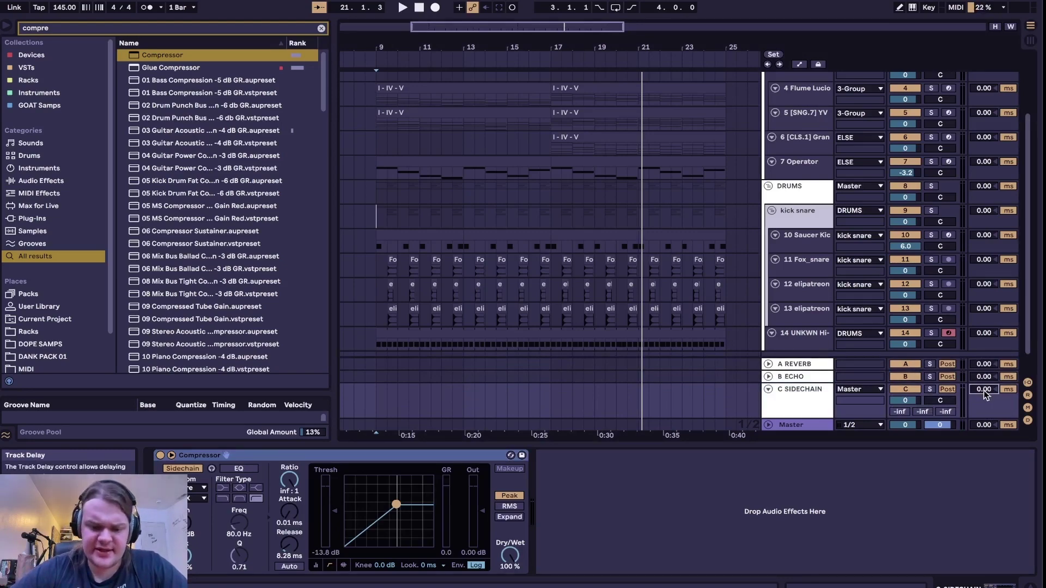
text(-27)
key(Return)
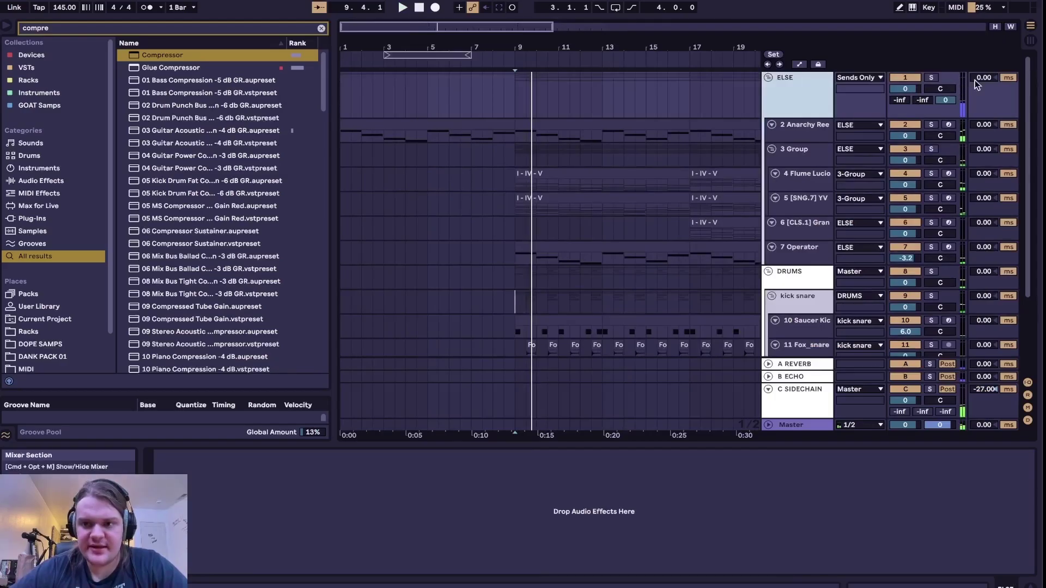
Step: Set the ELSE group's track delay to 27 ms
click(977, 79)
text(27)
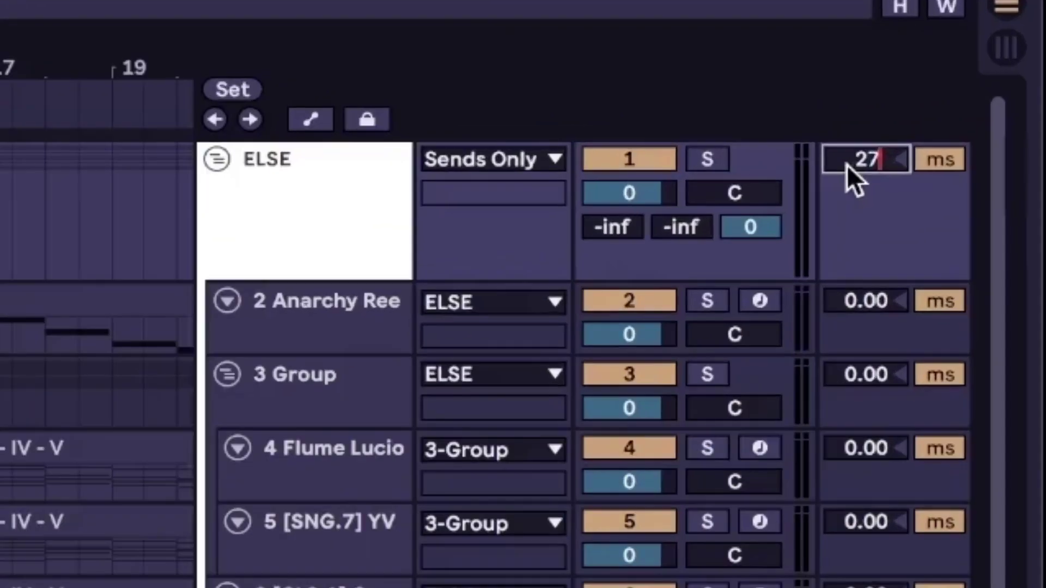
key(Return)
Step: Play back the arrangement to check the sidechain ducking, and review the Saucer Kick track and the ELSE and DRUMS groups
key(space)
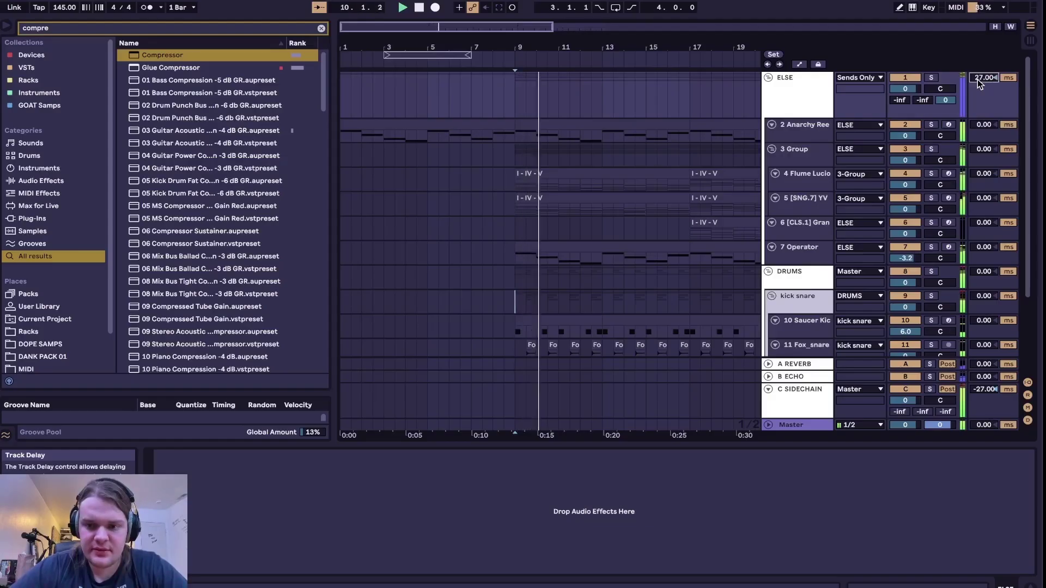
scroll(561, 176, down, 1)
scroll(561, 175, down, 1)
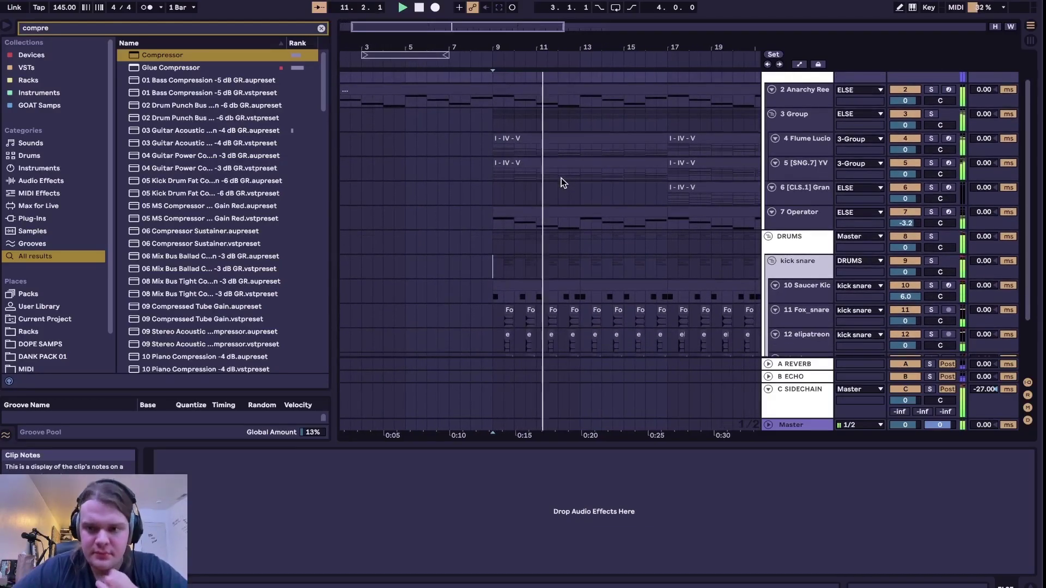
scroll(797, 230, down, 3)
click(798, 230)
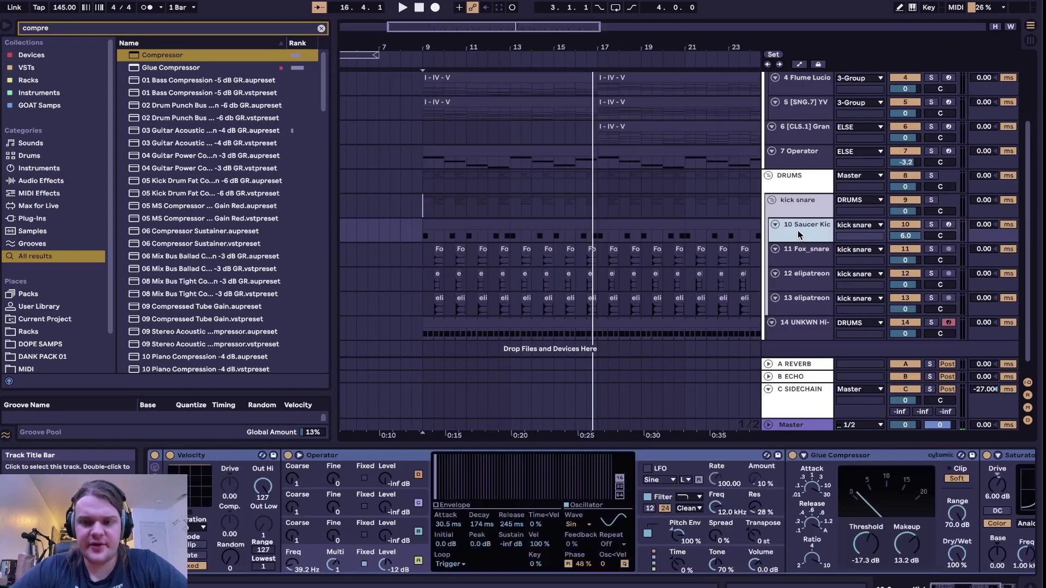
key(space)
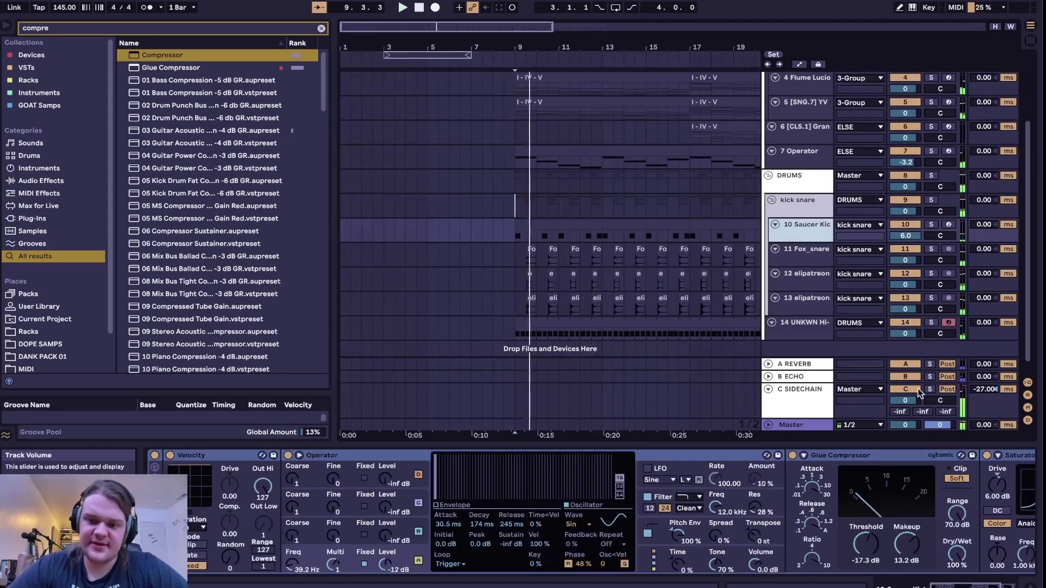
scroll(831, 205, up, 1)
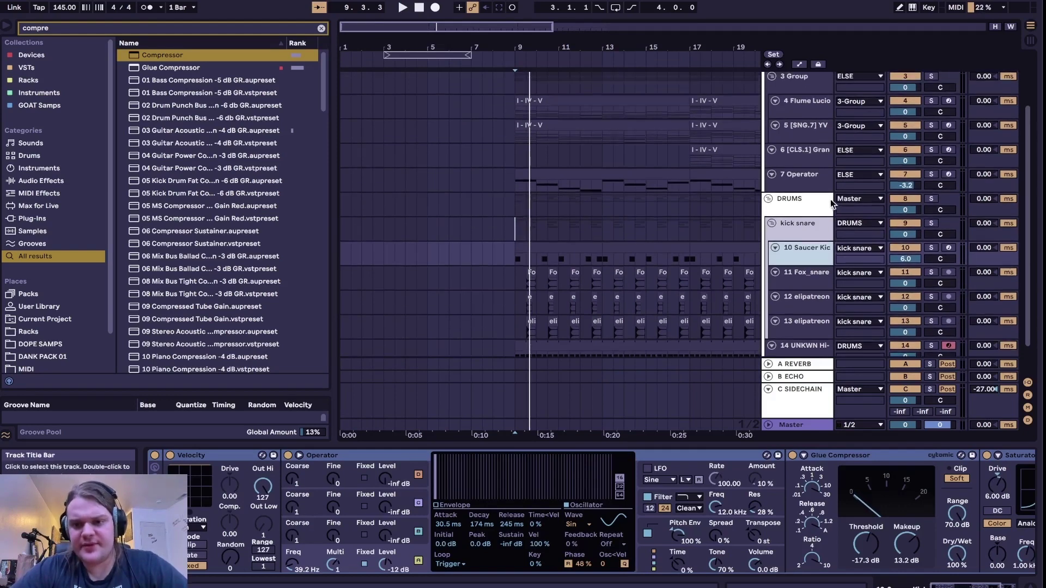
scroll(832, 199, up, 3)
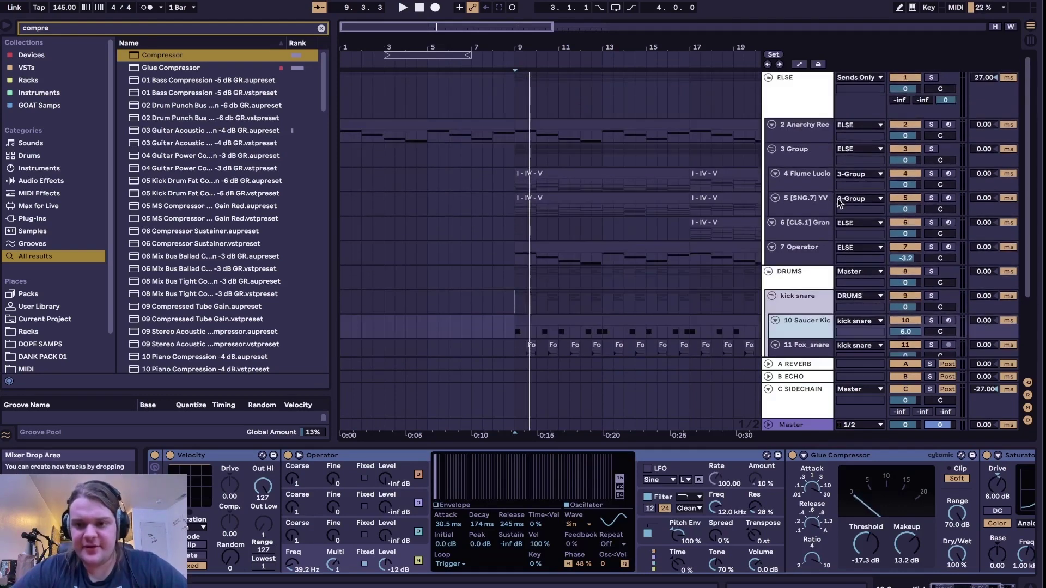
scroll(834, 198, down, 4)
key(space)
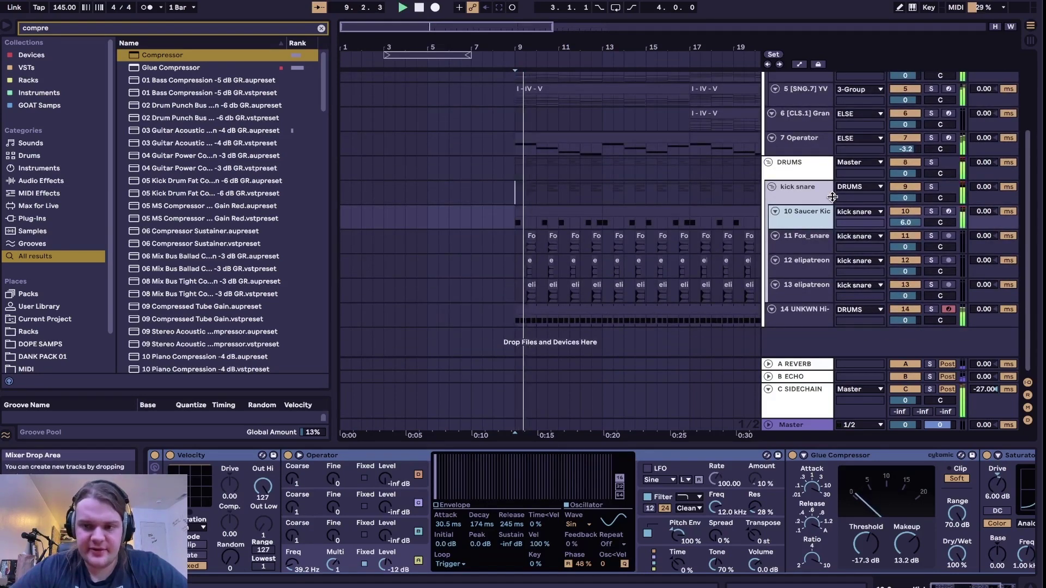
Step: Deactivate the Compressor on the SIDECHAIN return and add a Gate after it, sidechained from the kick snare group
click(801, 403)
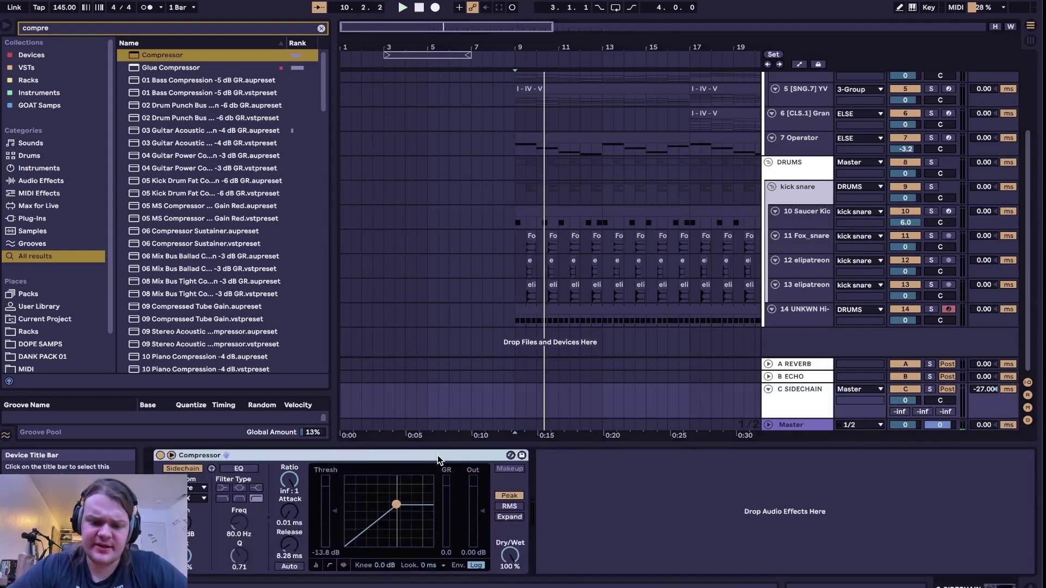
click(159, 456)
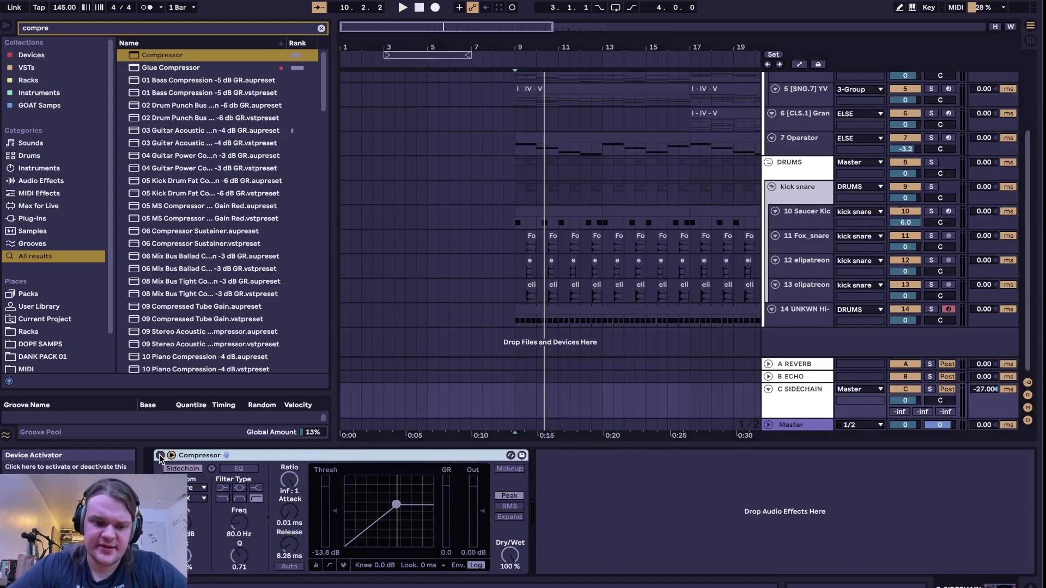
key(ctrl+f)
text(gate)
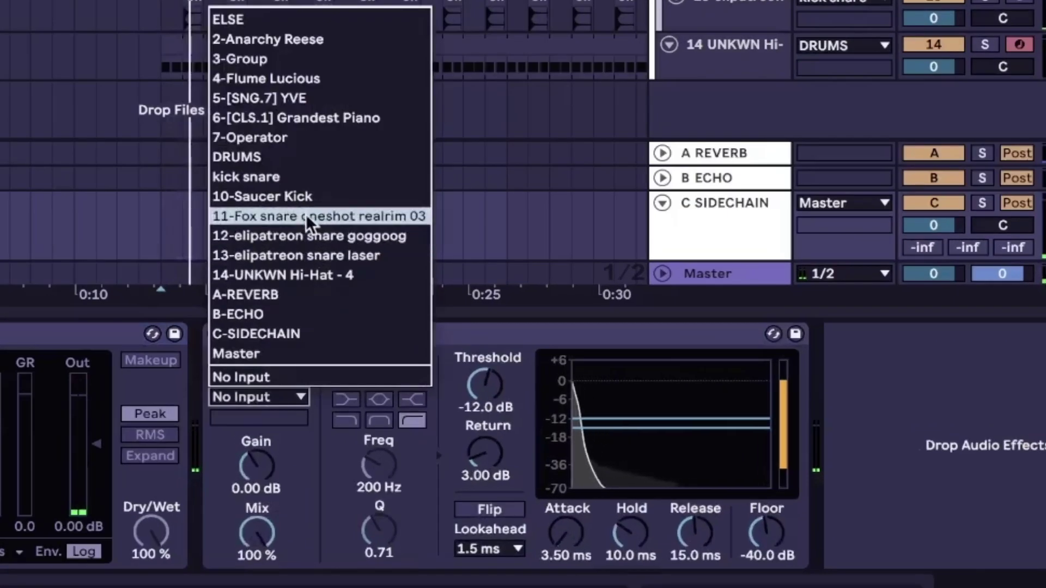
click(313, 178)
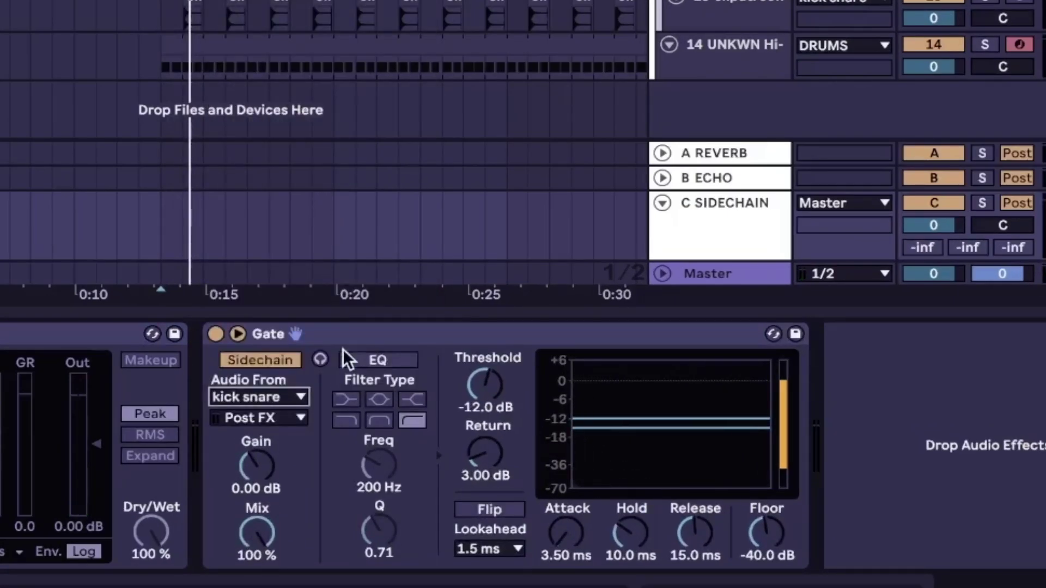
Step: Flip the Gate, set its floor to -inf dB, and adjust the threshold to about -9.55 dB during playback
click(501, 506)
drag(767, 533, 766, 561)
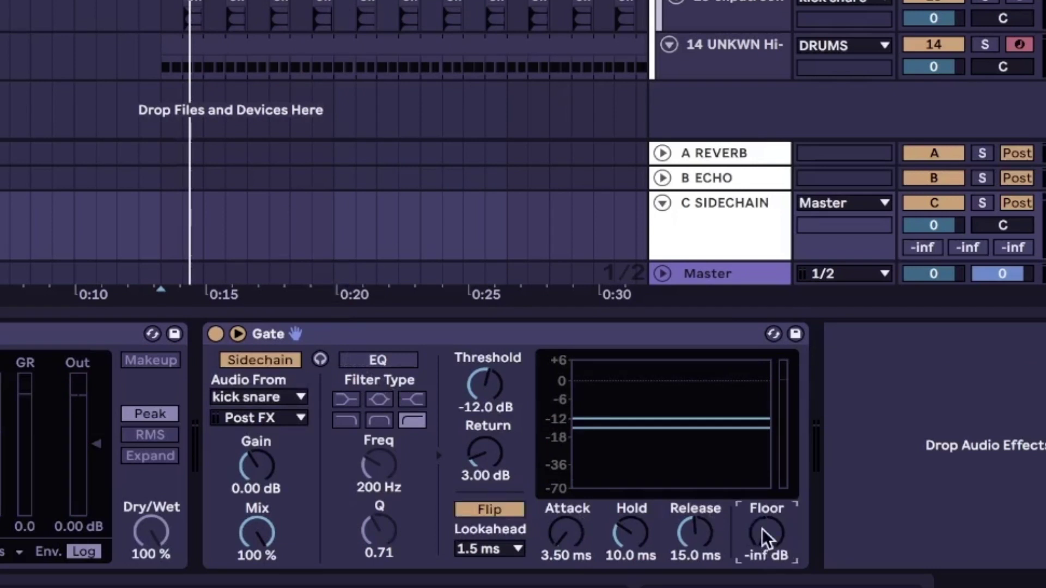
key(space)
mouse_move(485, 384)
mouse_down()
mouse_move(485, 364)
mouse_move(487, 388)
mouse_up()
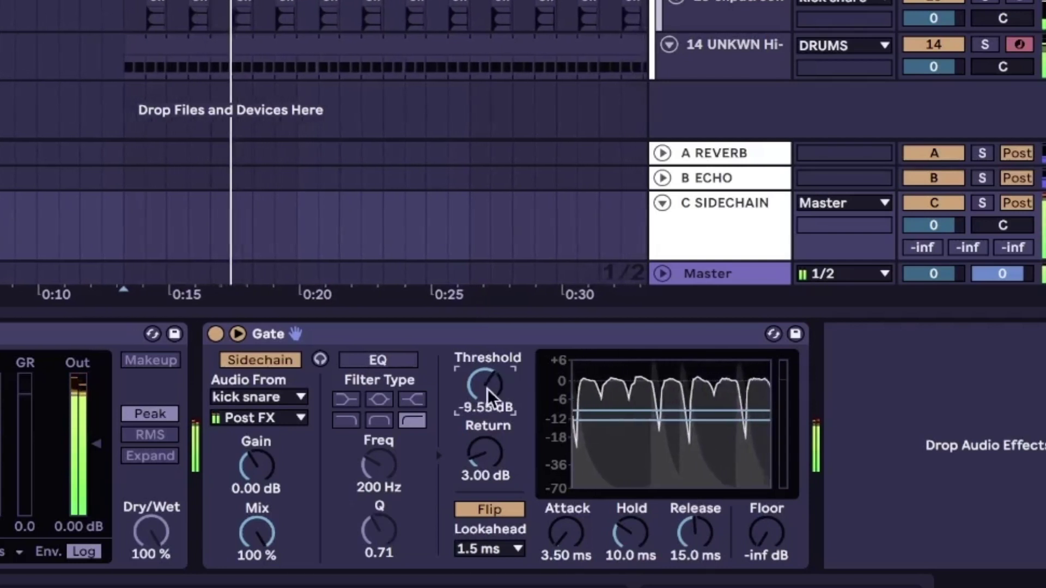
Step: Enable the Gate's sidechain EQ and adjust its filter frequency
click(406, 357)
drag(374, 451, 374, 444)
key(Delete)
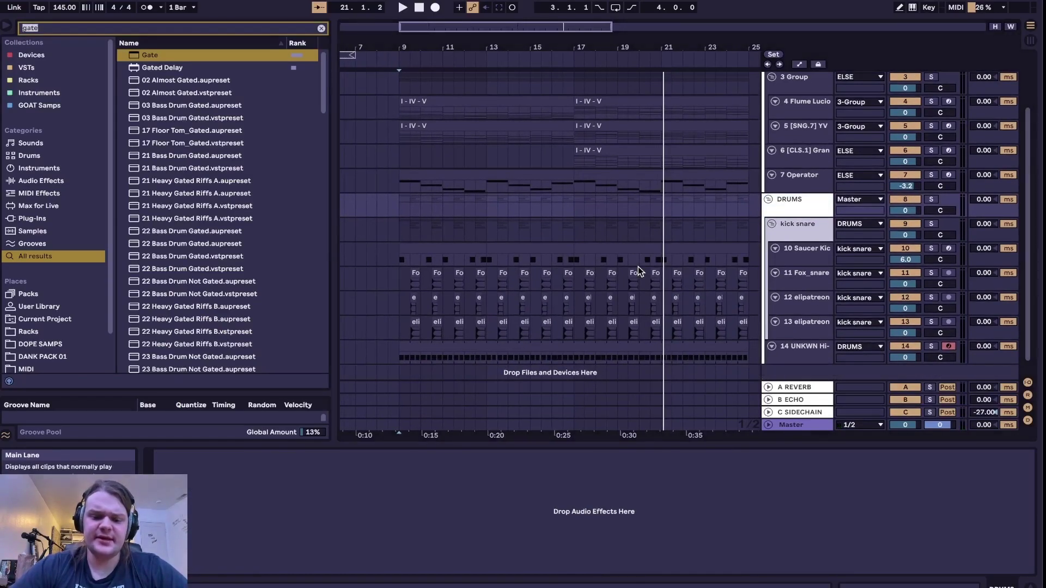
Step: Add Drum Buss to the DRUMS group and set its dry/wet to 100 %
text(drum bus)
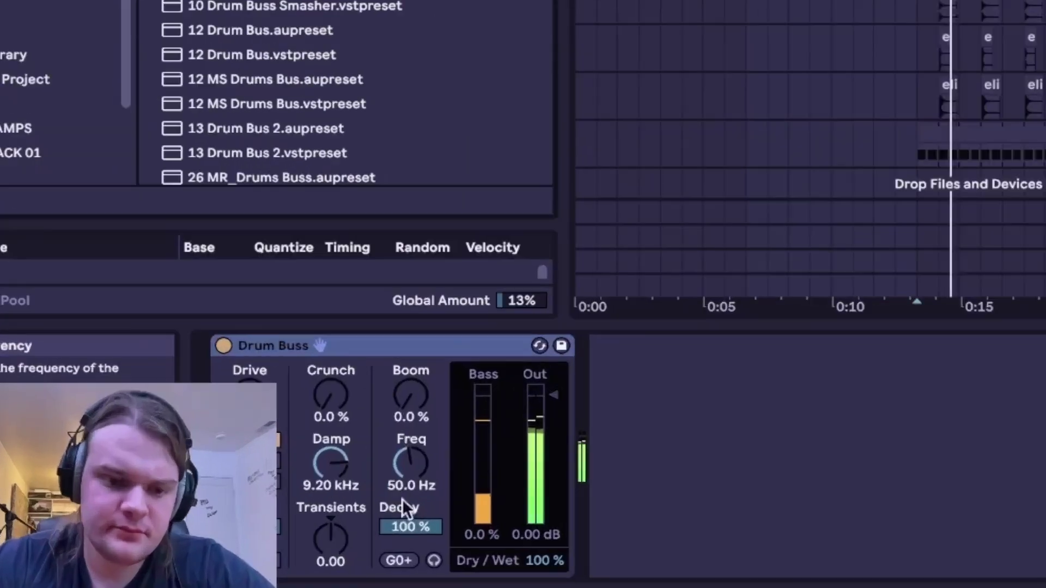
drag(539, 562, 540, 564)
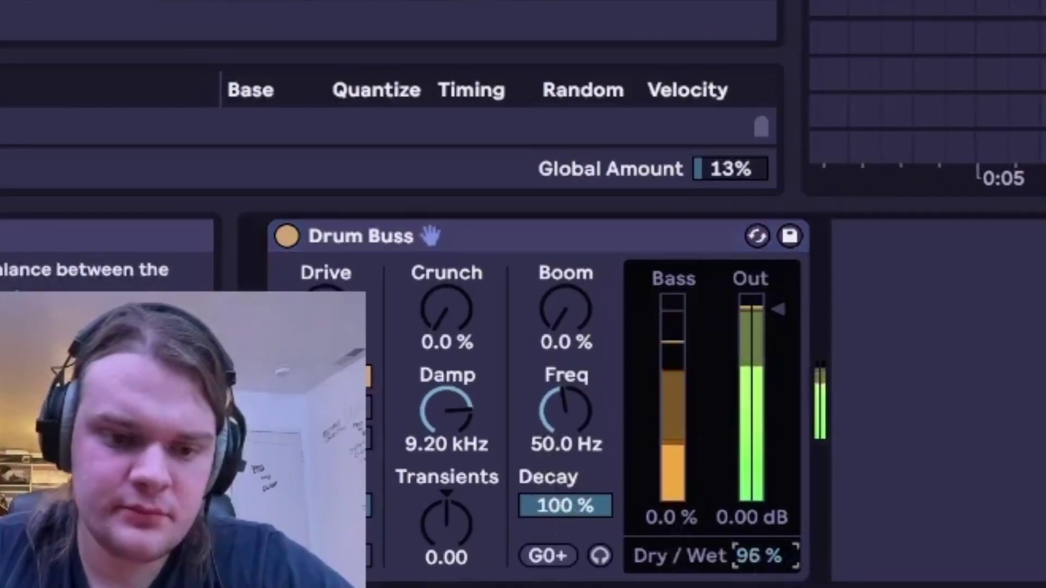
drag(762, 556, 763, 548)
Step: Set the Drum Buss transients to 0.14, crunch to 24 % and damp to 9.34 kHz
mouse_move(447, 525)
mouse_down()
mouse_move(446, 482)
mouse_move(447, 505)
mouse_up()
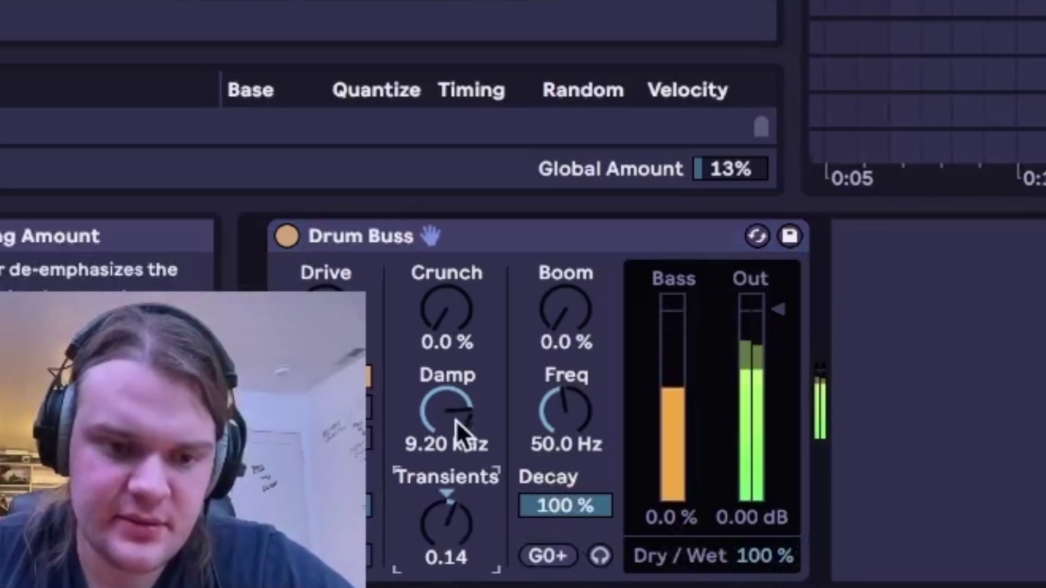
drag(447, 311, 447, 296)
drag(448, 422, 449, 414)
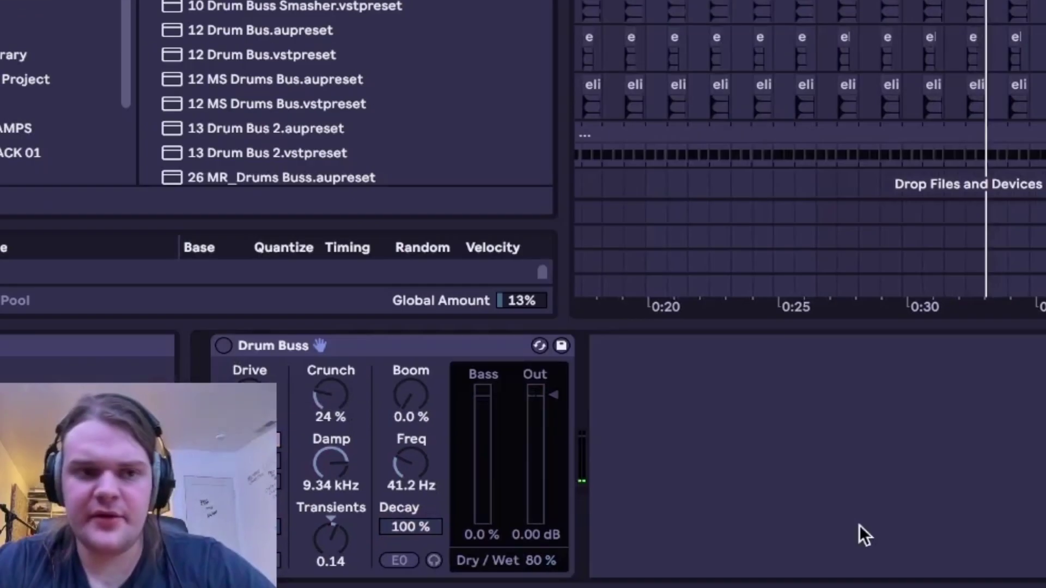
Step: Search the browser for "panc" and add the Pancz plug-in after Drum Buss on the DRUMS group
key(ctrl+f)
text(pan)
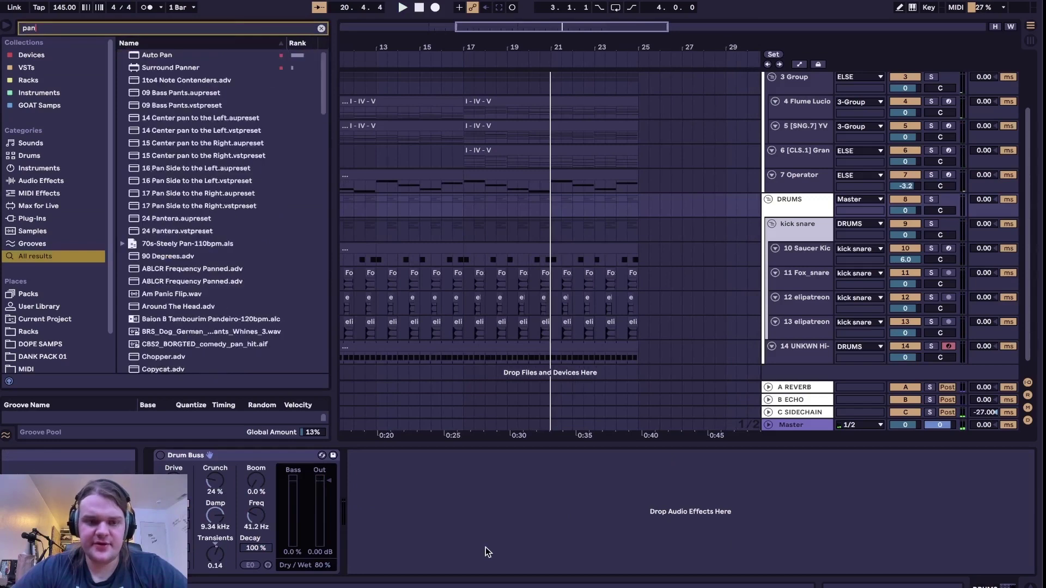
text(c)
click(218, 82)
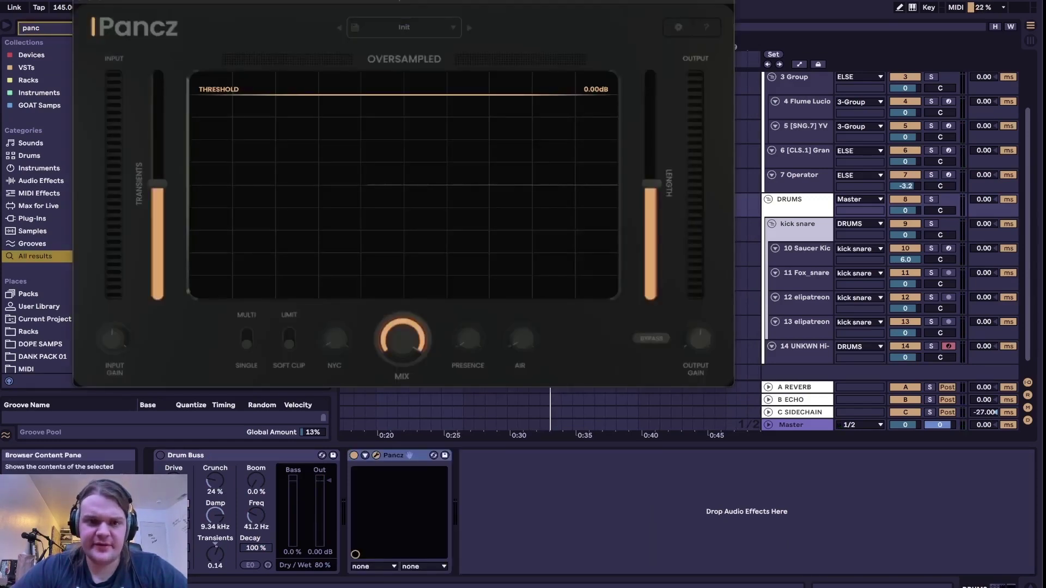
drag(329, 3, 442, 0)
Step: Slightly lower the Pancz length and slightly raise its transients while the track plays
key(space)
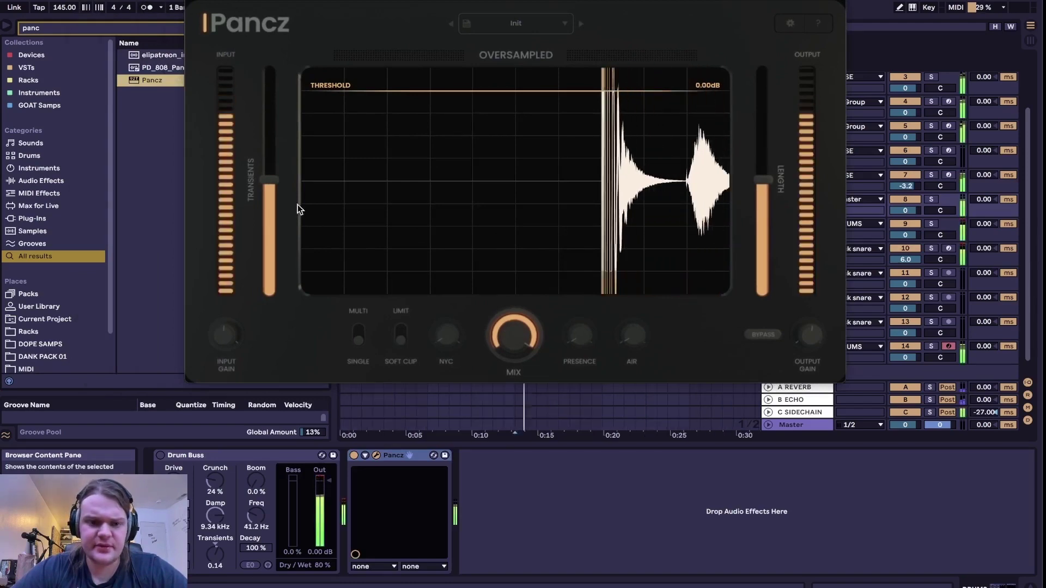
drag(767, 179, 761, 200)
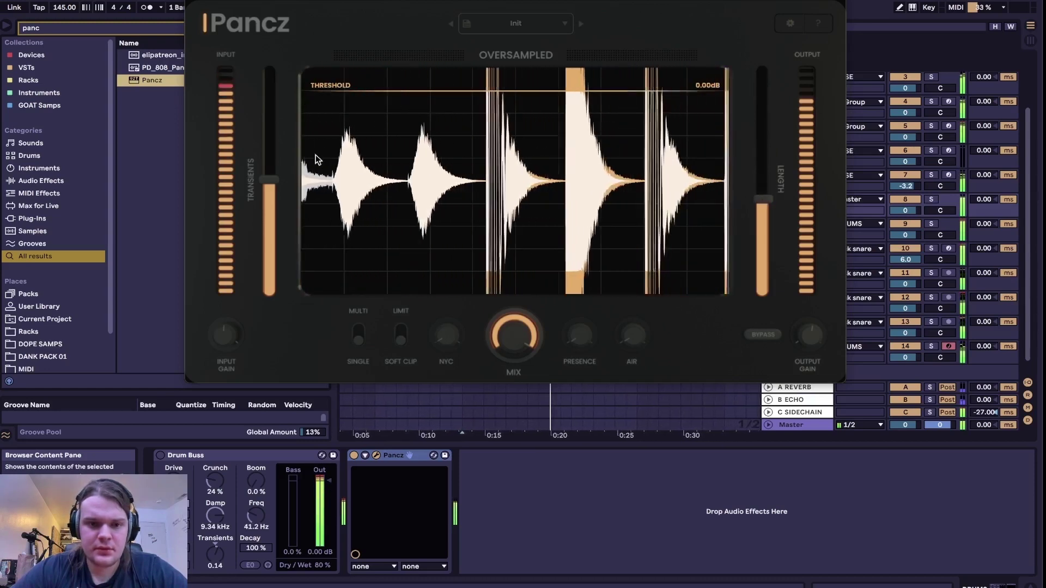
mouse_move(260, 177)
mouse_down()
mouse_move(264, 198)
mouse_move(270, 159)
mouse_up()
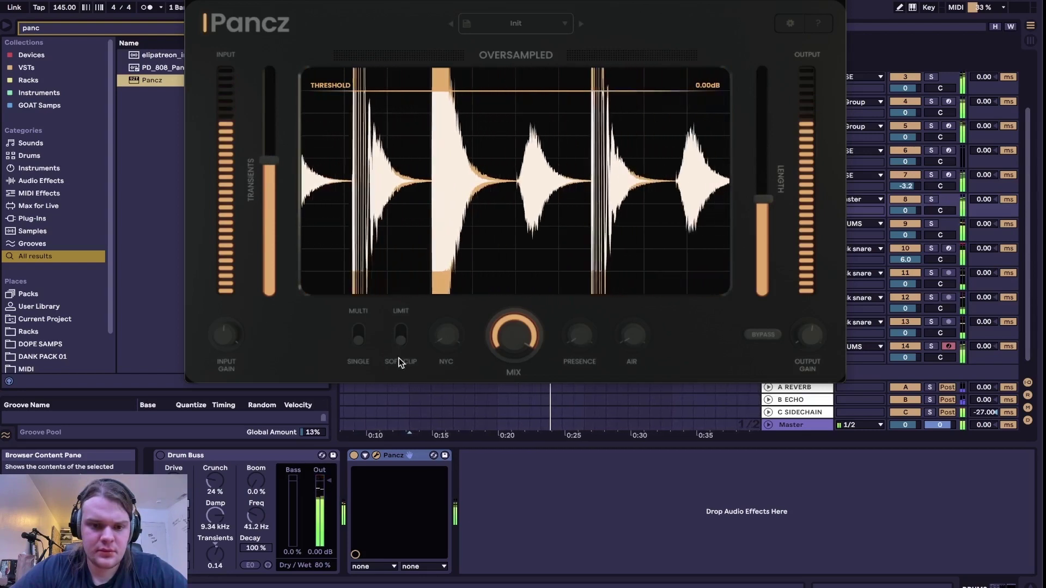
Step: Switch Pancz to multiband mode, set its crossovers to 438.2 Hz and 6184.7 Hz, and close its window
click(359, 332)
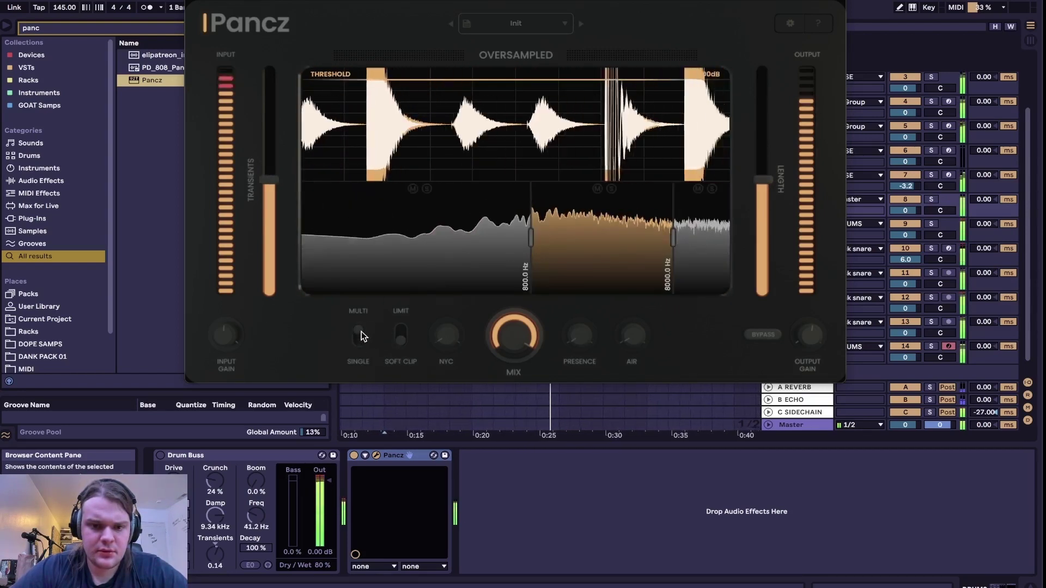
drag(527, 244, 493, 234)
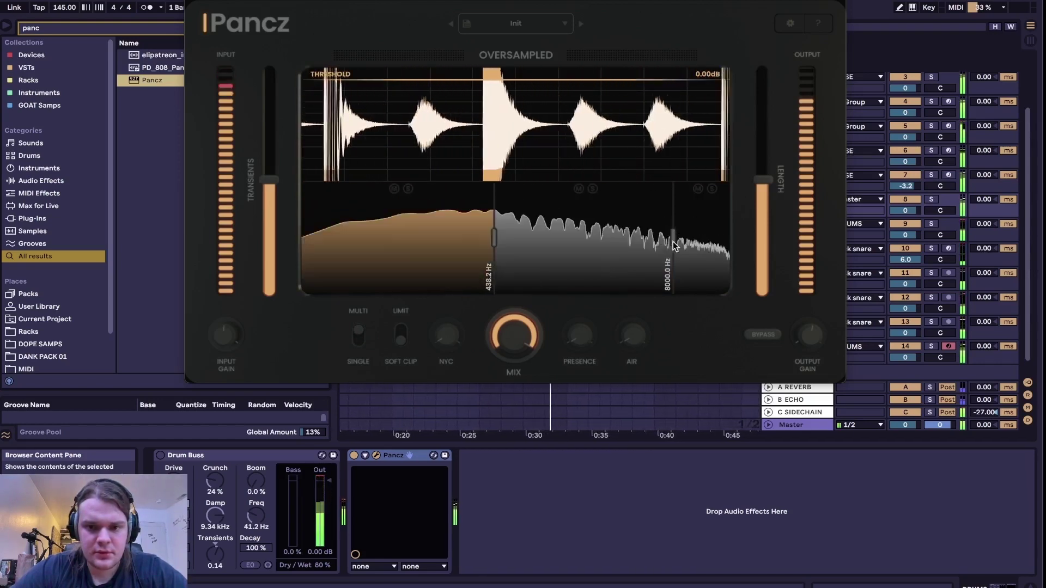
drag(673, 235, 655, 239)
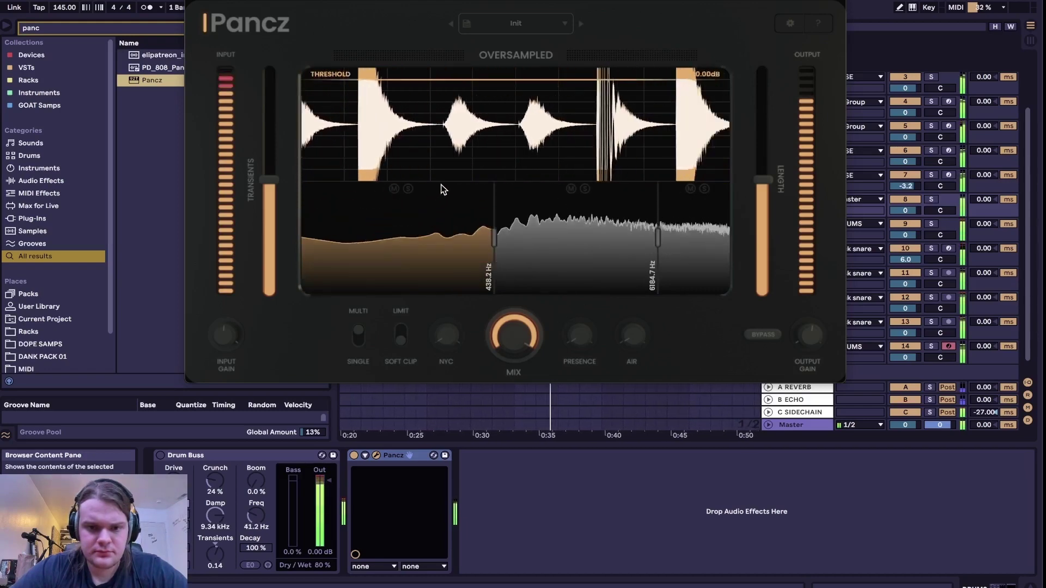
click(354, 456)
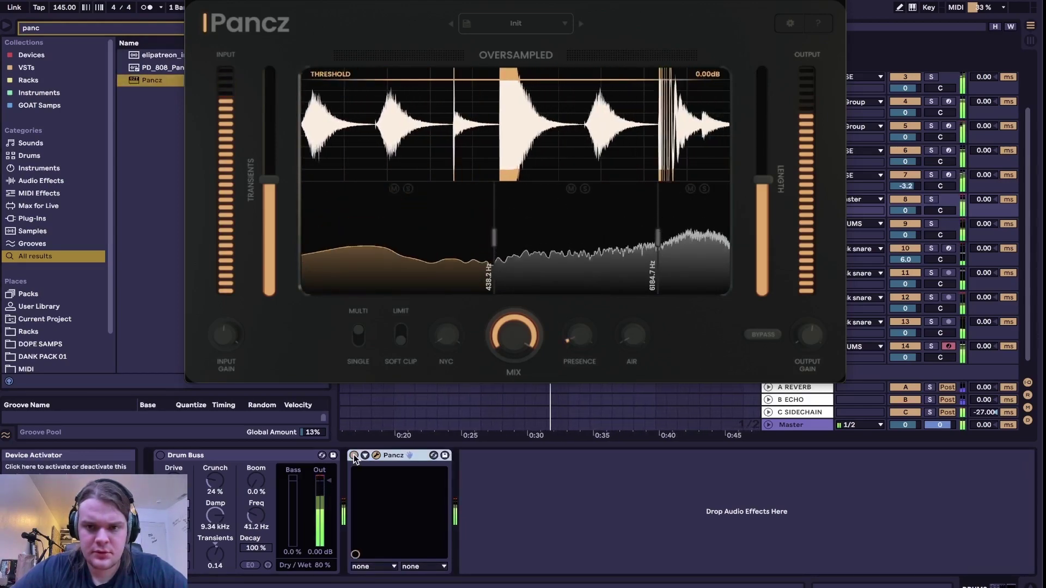
click(197, 2)
scroll(680, 245, up, 3)
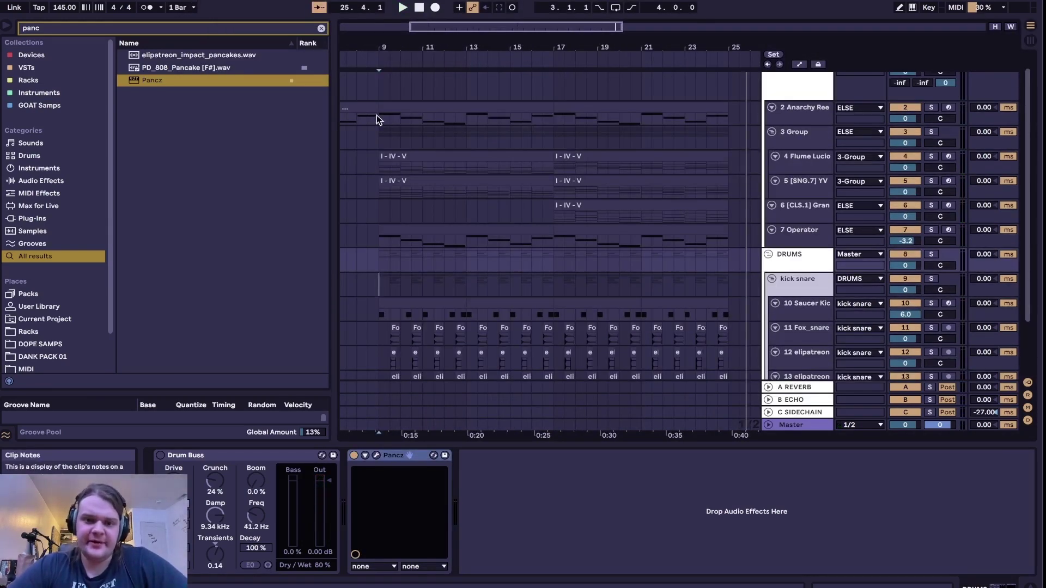
scroll(637, 189, down, 3)
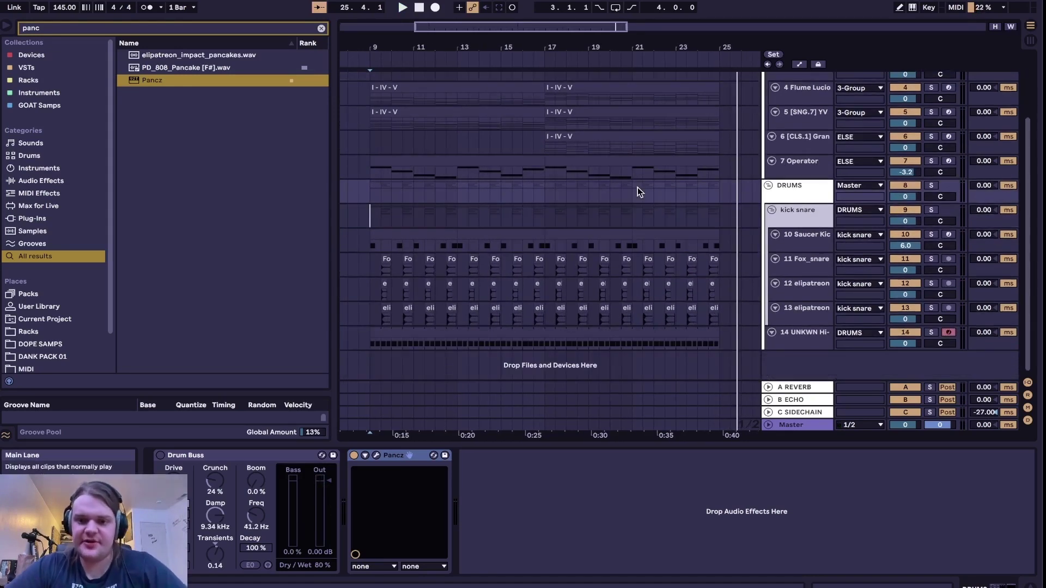
scroll(417, 240, up, 5)
scroll(417, 241, left, 1)
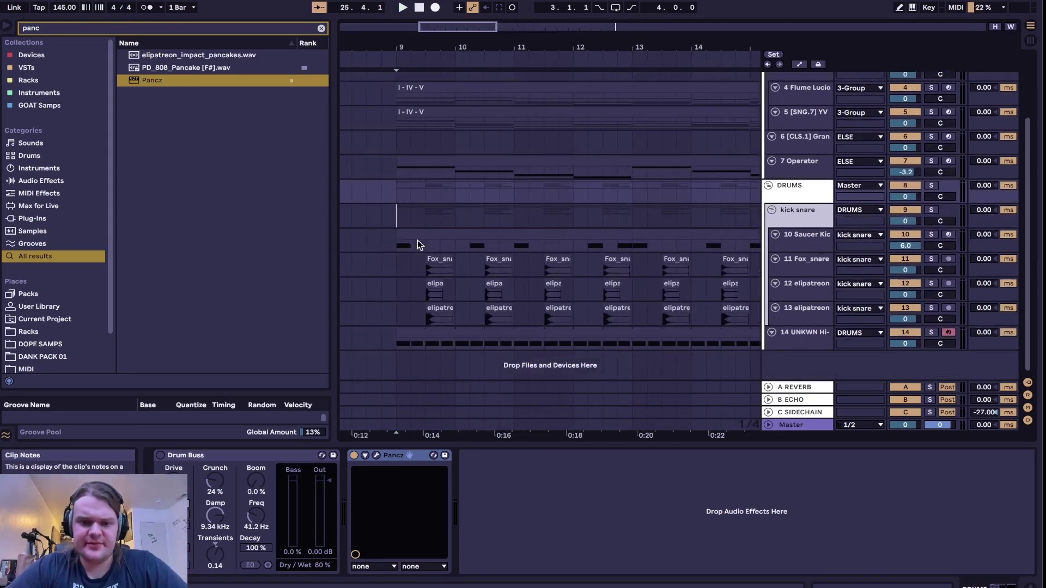
scroll(417, 240, down, 2)
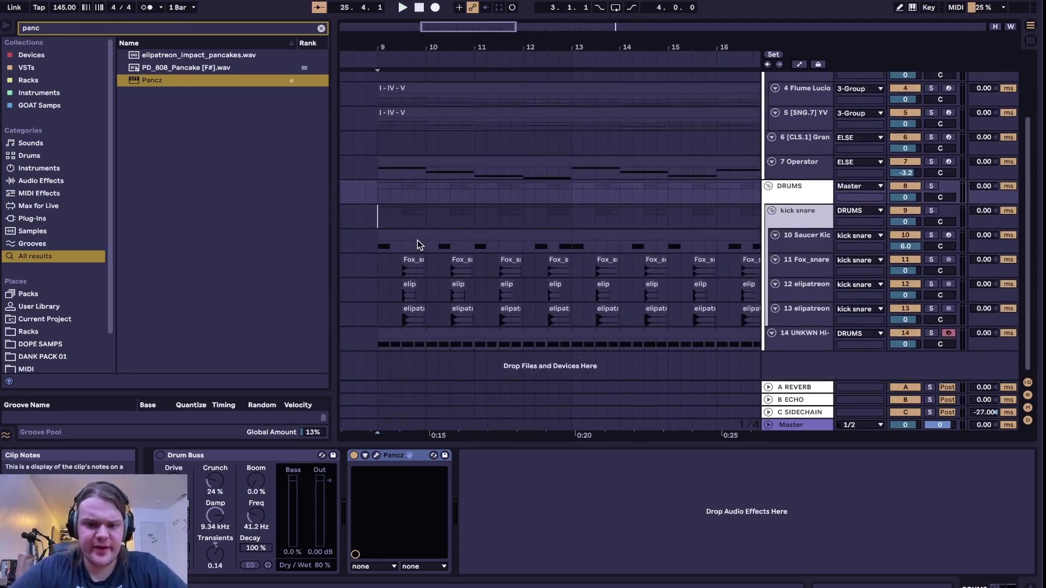
scroll(417, 241, down, 3)
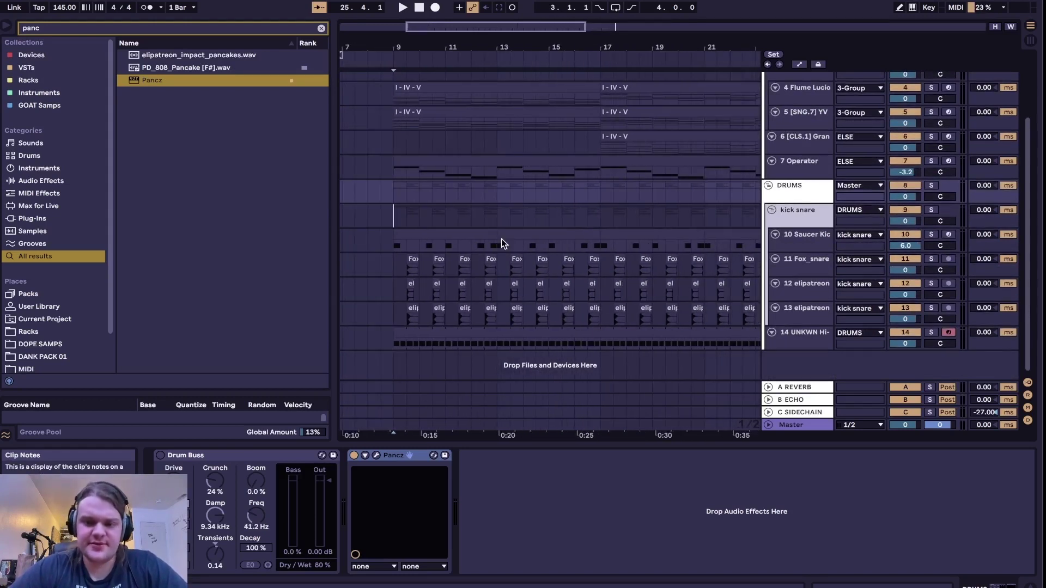